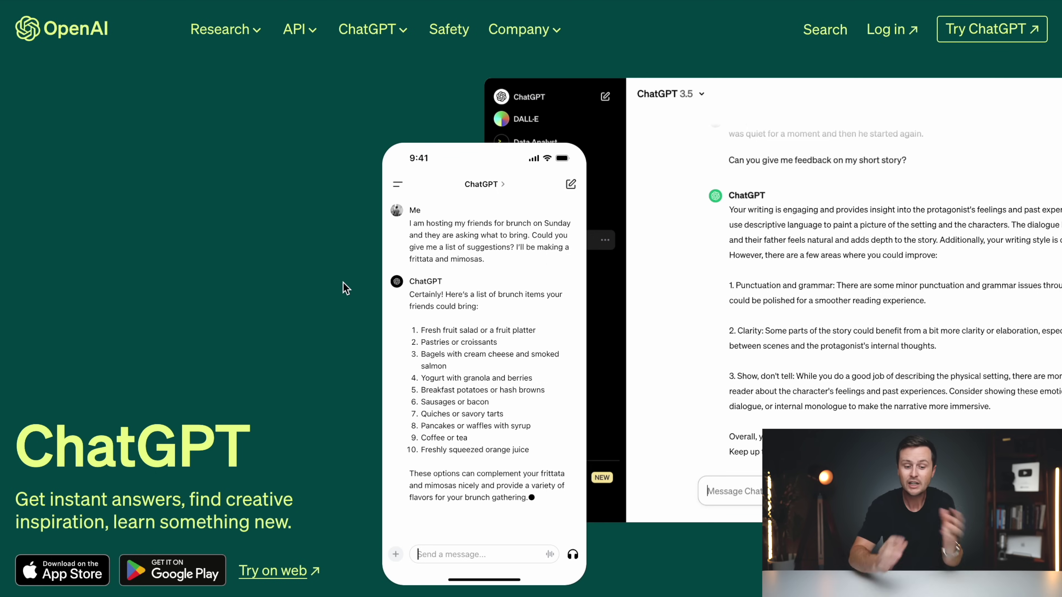
scroll(346, 289, "down", 10)
scroll(346, 289, "up", 10)
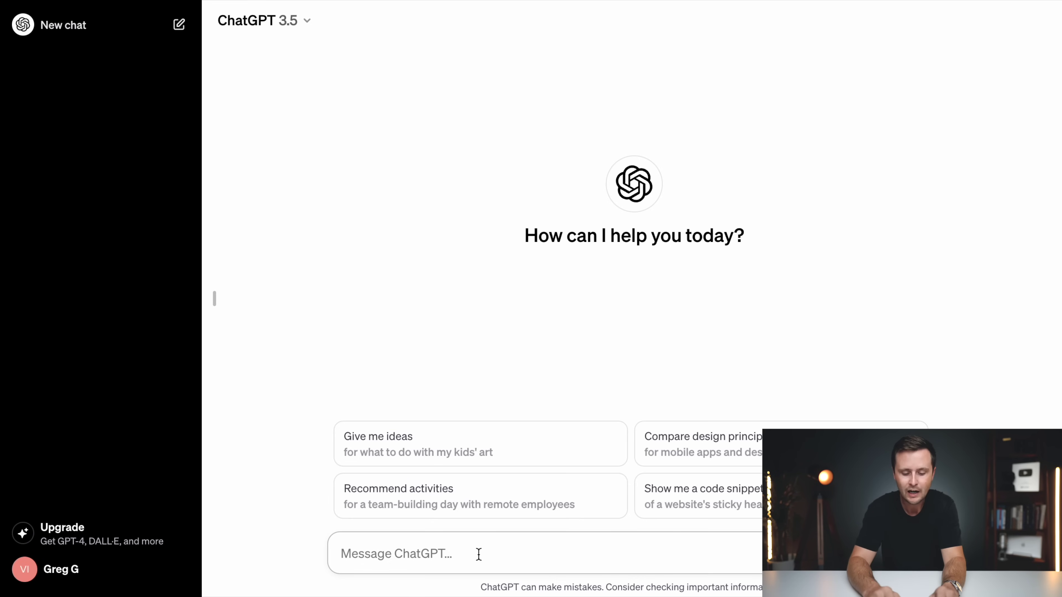
Send ChatGPT the prompt "write me a list of 50 hobbies".
type("write me a list of 50 hobbies")
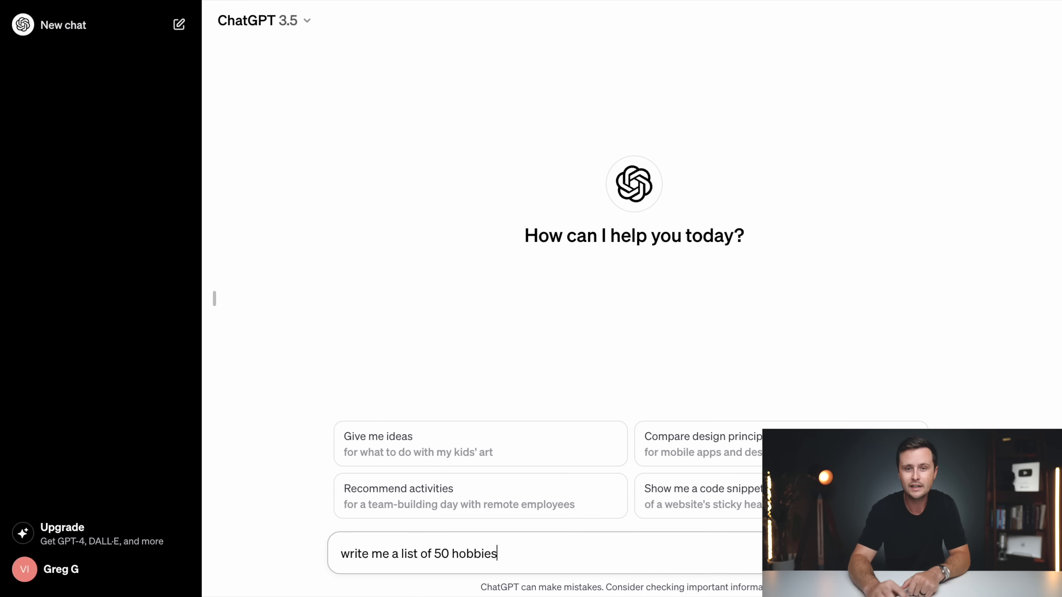
key("Return")
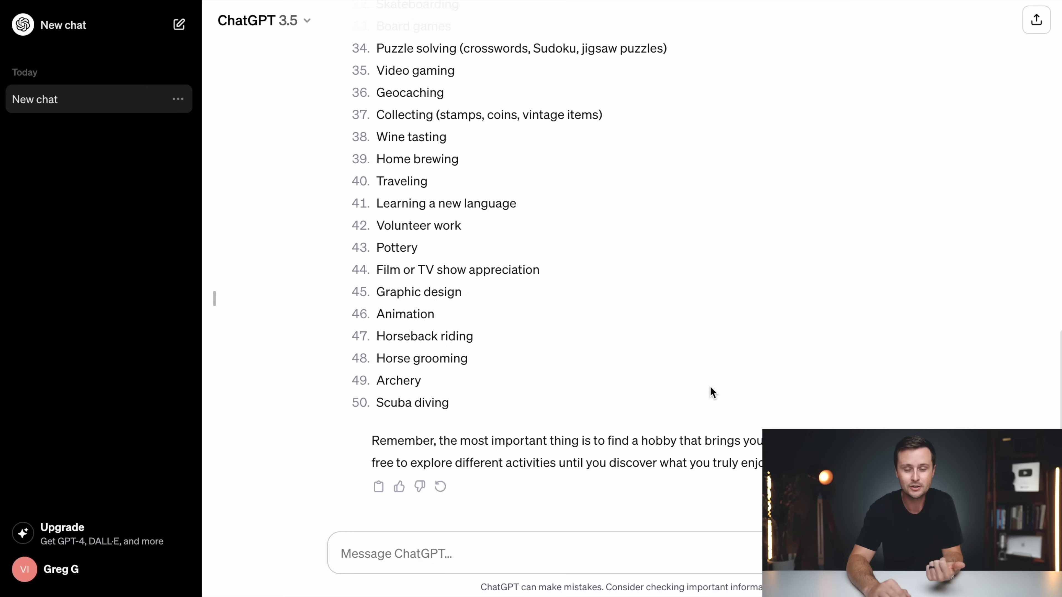
Look through the generated list of hobbies and select the word "Fishing" in item 13.
scroll(712, 392, "up", 15)
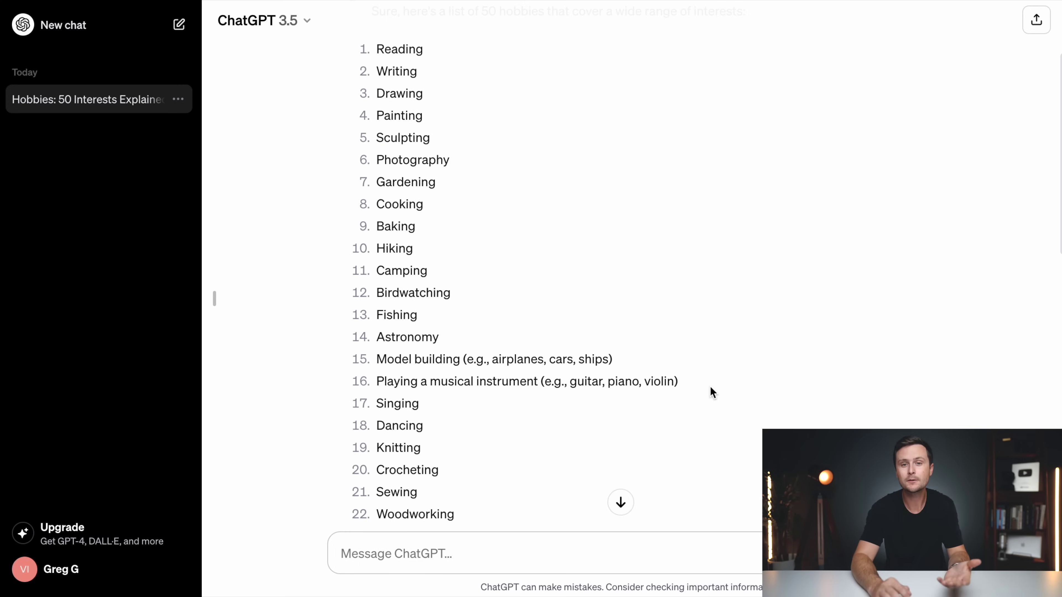
scroll(674, 239, "up", 3)
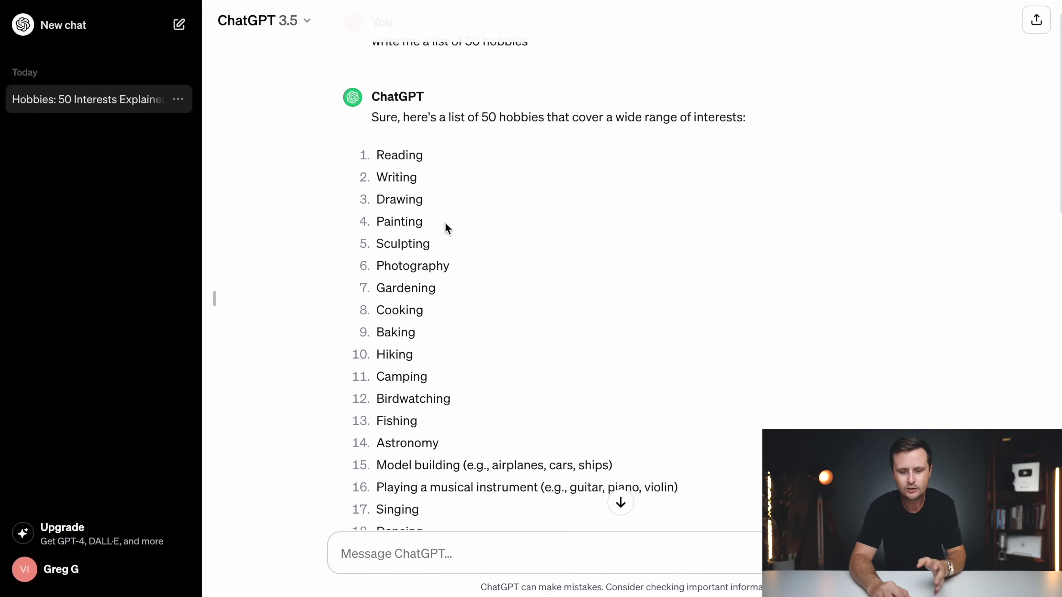
scroll(453, 343, "down", 3)
scroll(453, 337, "down", 3)
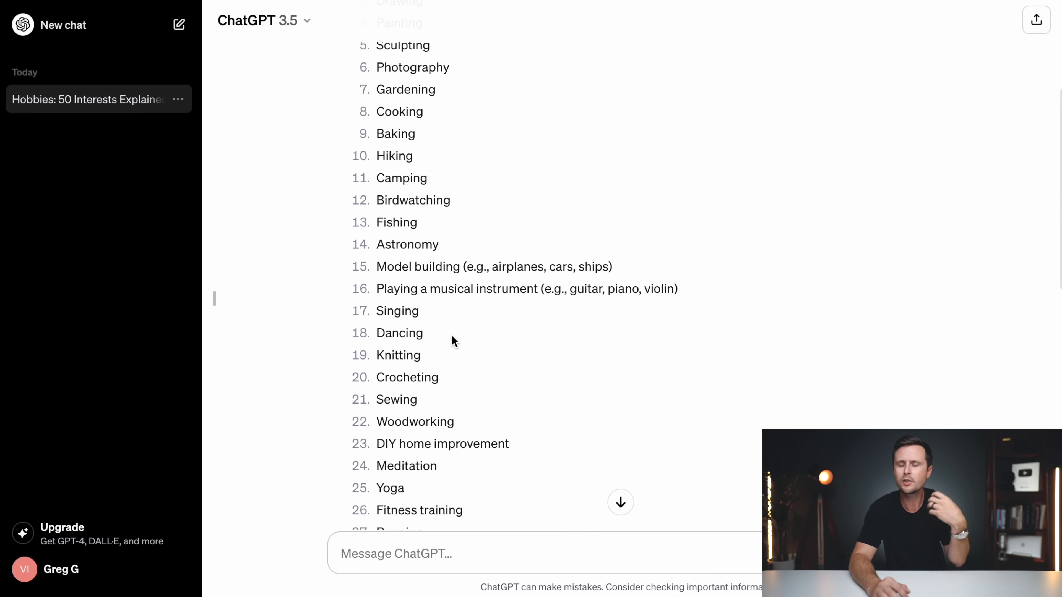
scroll(451, 335, "down", 3)
scroll(451, 336, "up", 5)
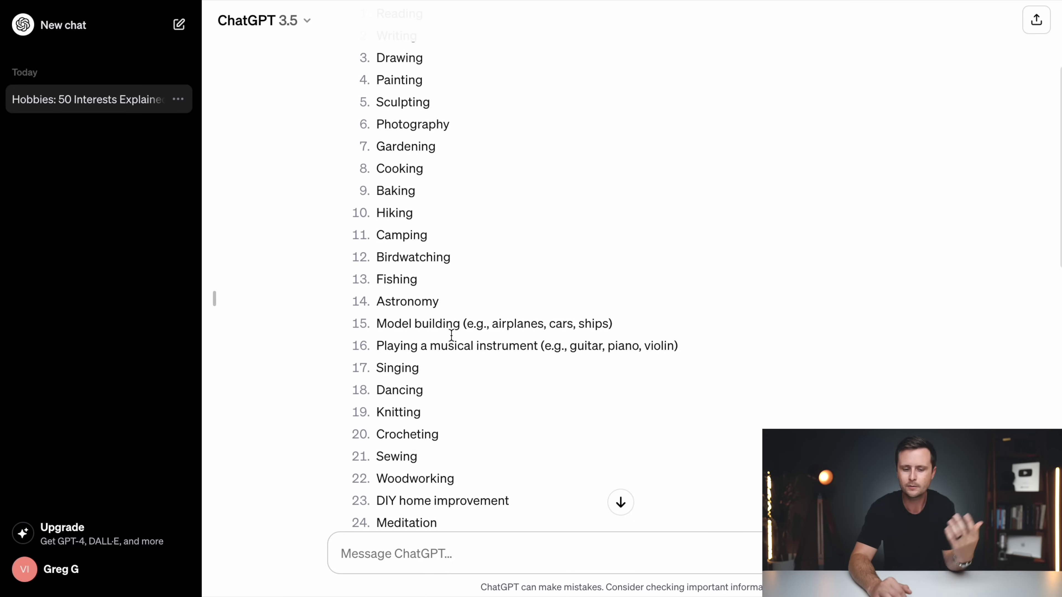
scroll(452, 337, "up", 4)
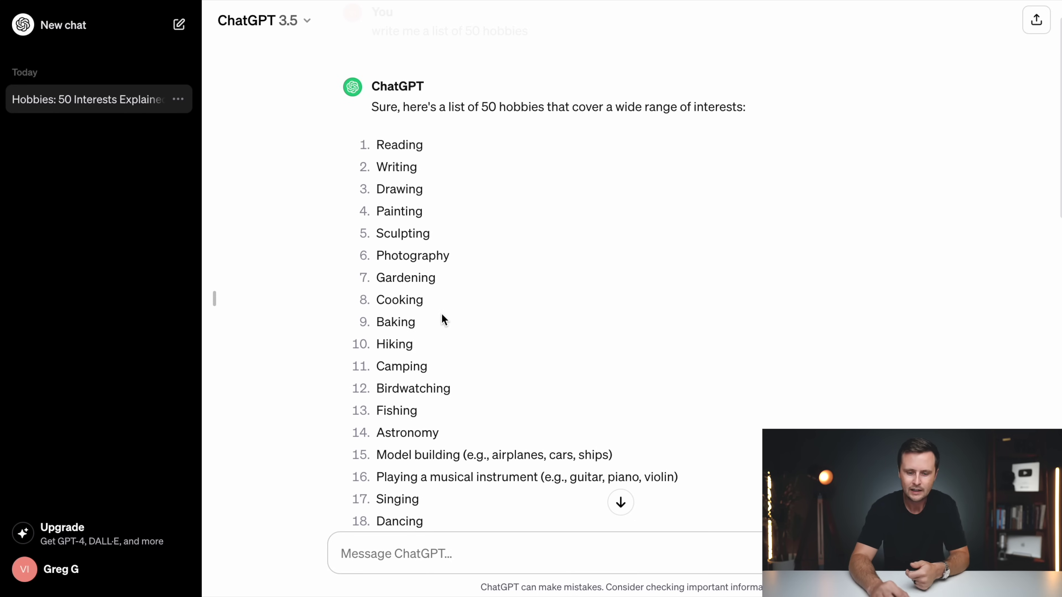
left_click_drag(418, 412, 376, 411)
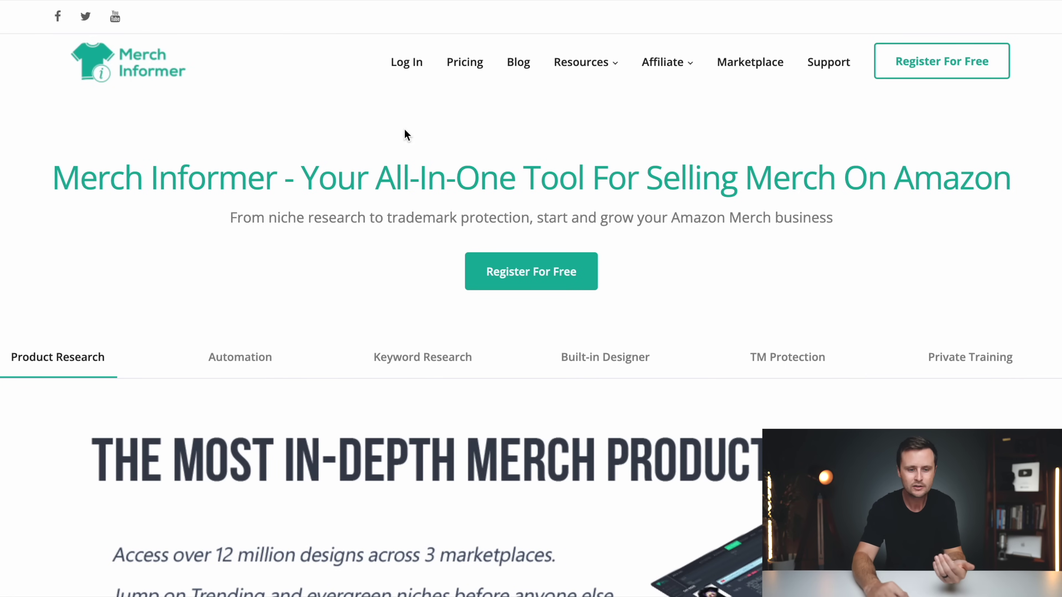
Switch to the Merch Informer website and view its pricing page.
left_click(472, 64)
scroll(509, 381, "down", 3)
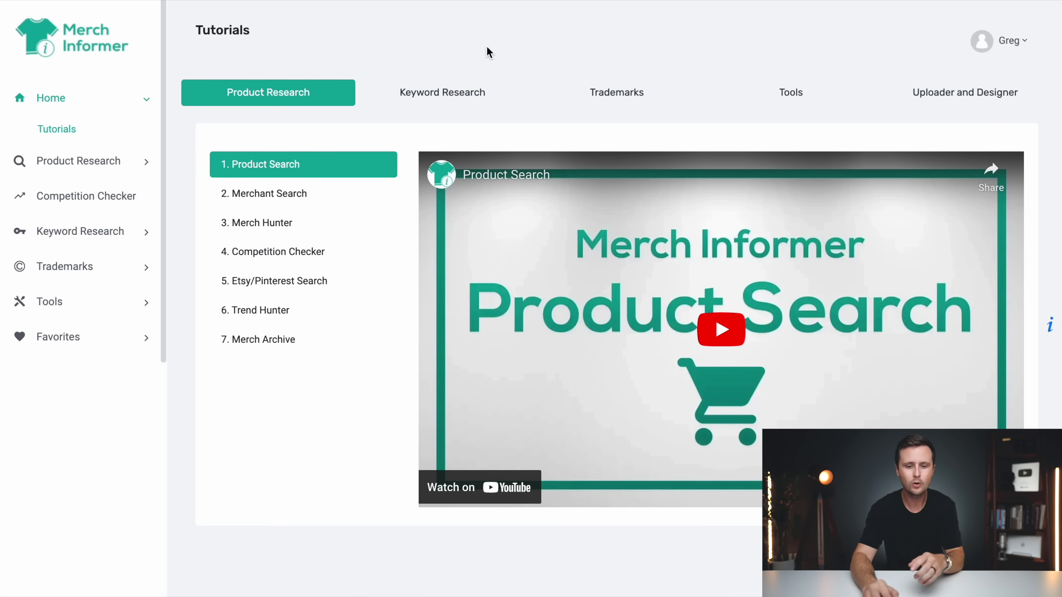
left_click(146, 163)
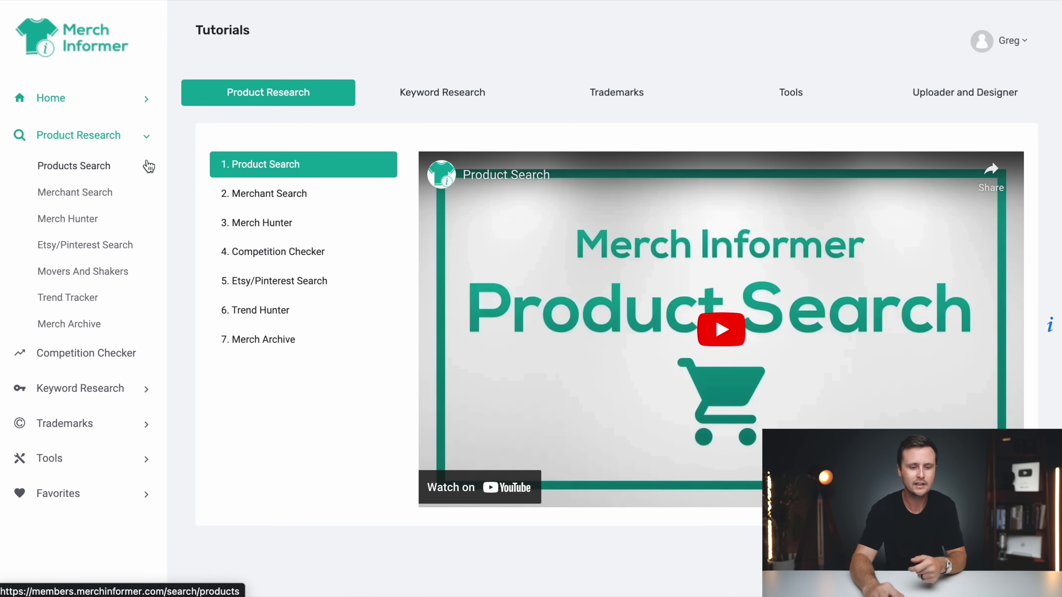
left_click(144, 391)
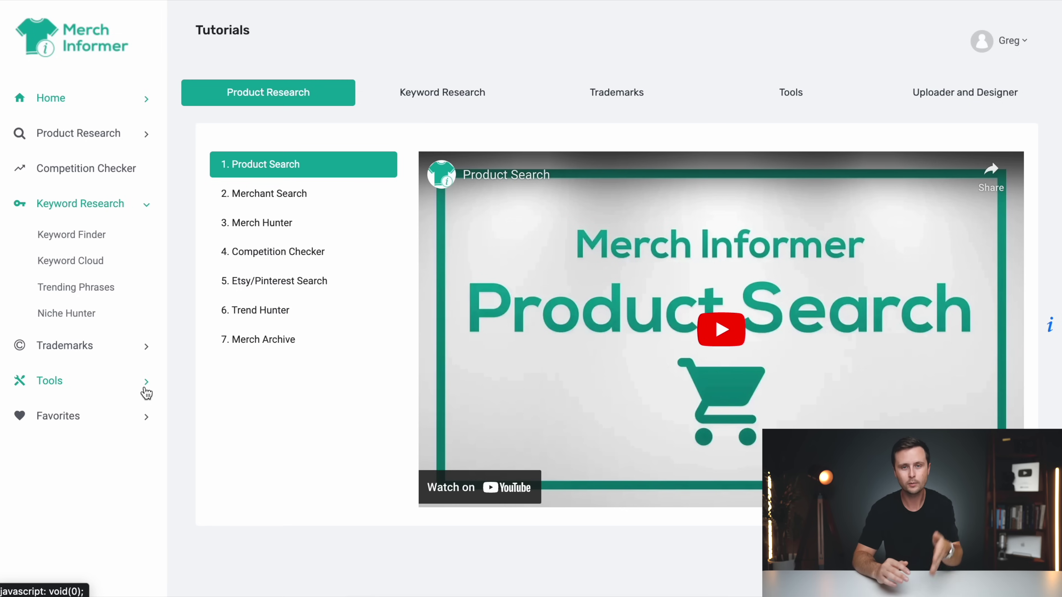
left_click(146, 347)
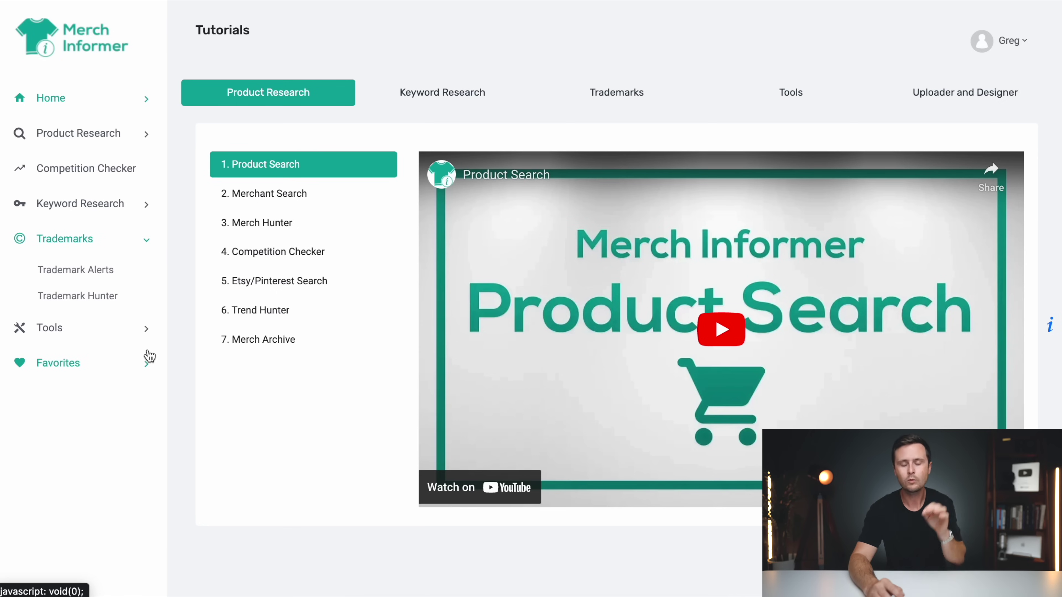
Open Merch Informer's Keyword Finder and search for the keyword "Fishing".
left_click(138, 206)
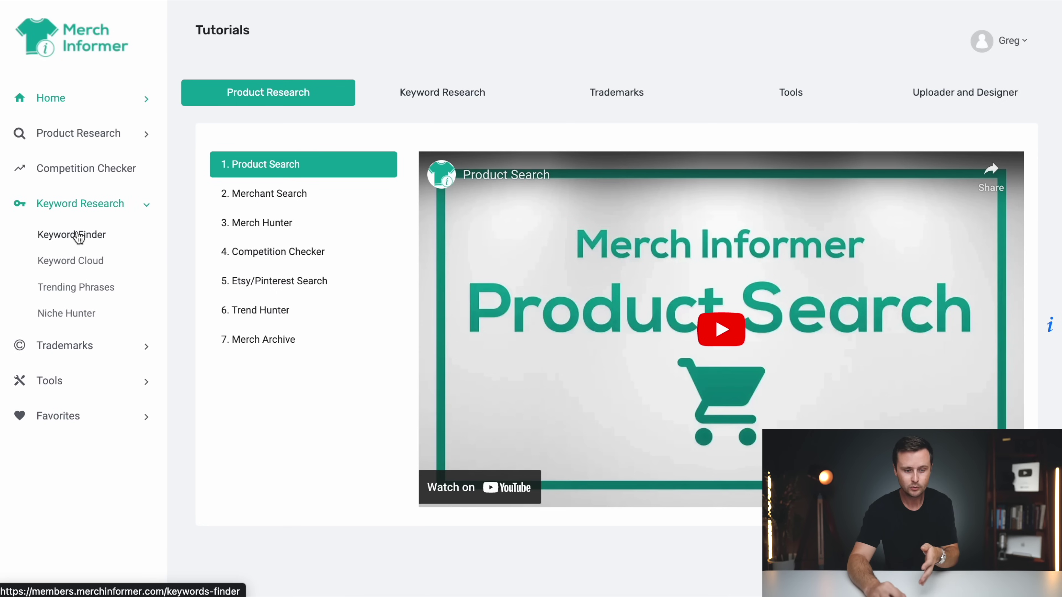
left_click(76, 236)
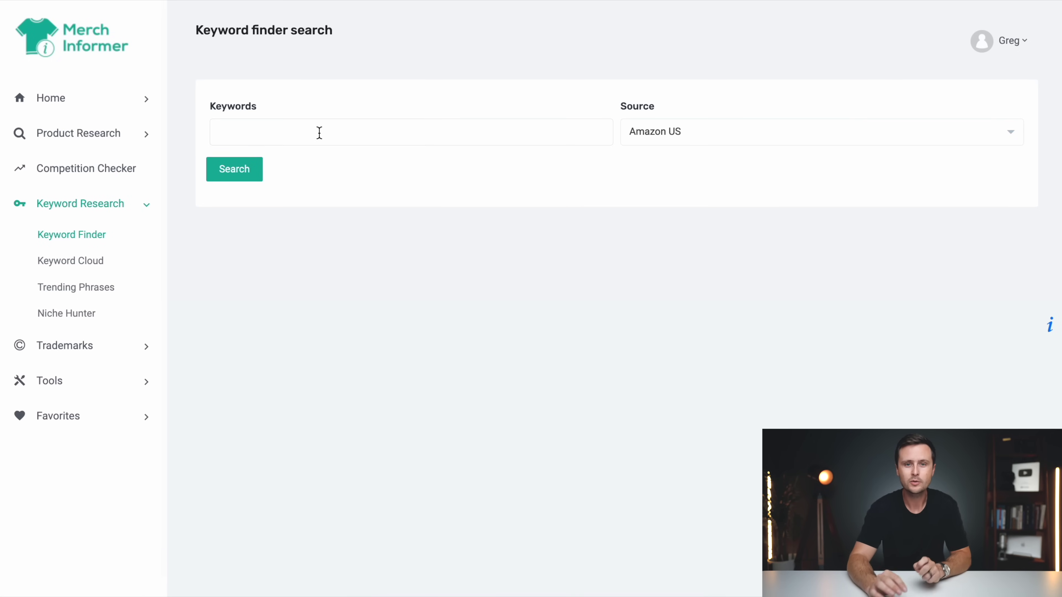
key("Return")
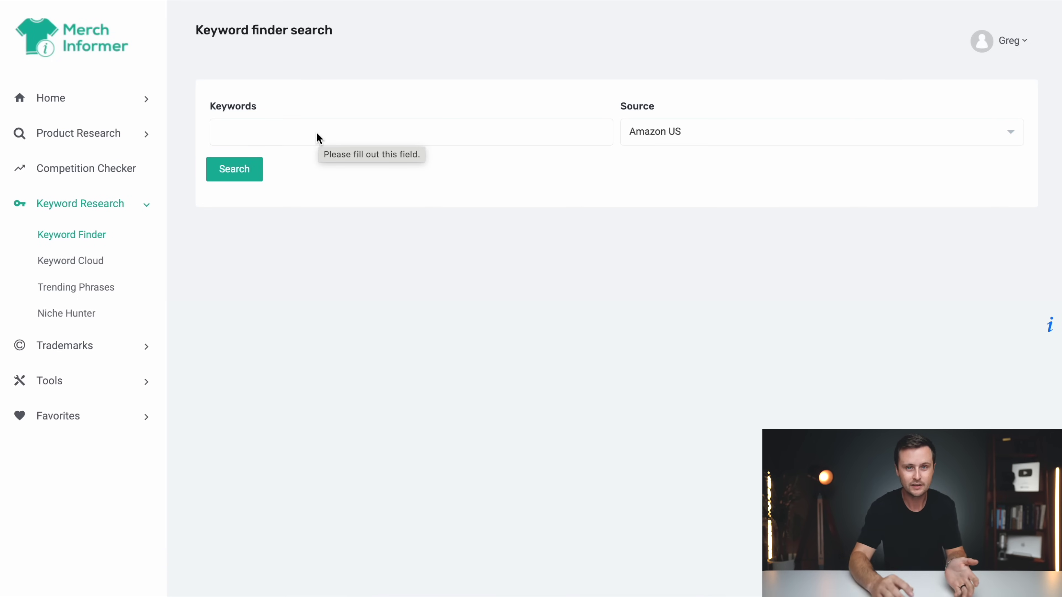
type("Fishing")
left_click(233, 173)
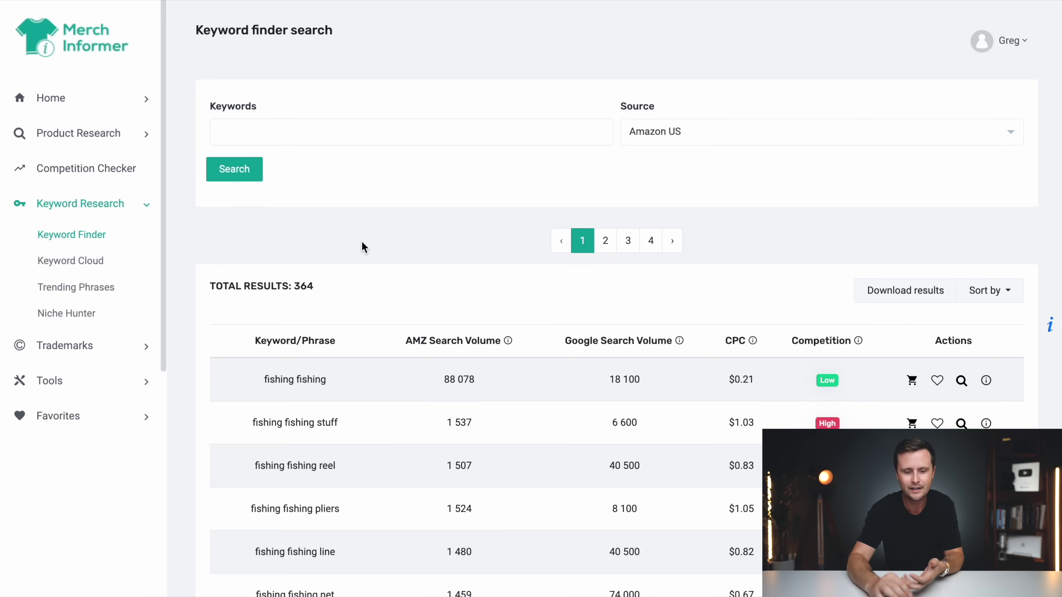
Examine the fishing keyword results, comparing each phrase's Amazon and Google search volume and competition rating for promising sub-niches.
scroll(362, 240, "down", 5)
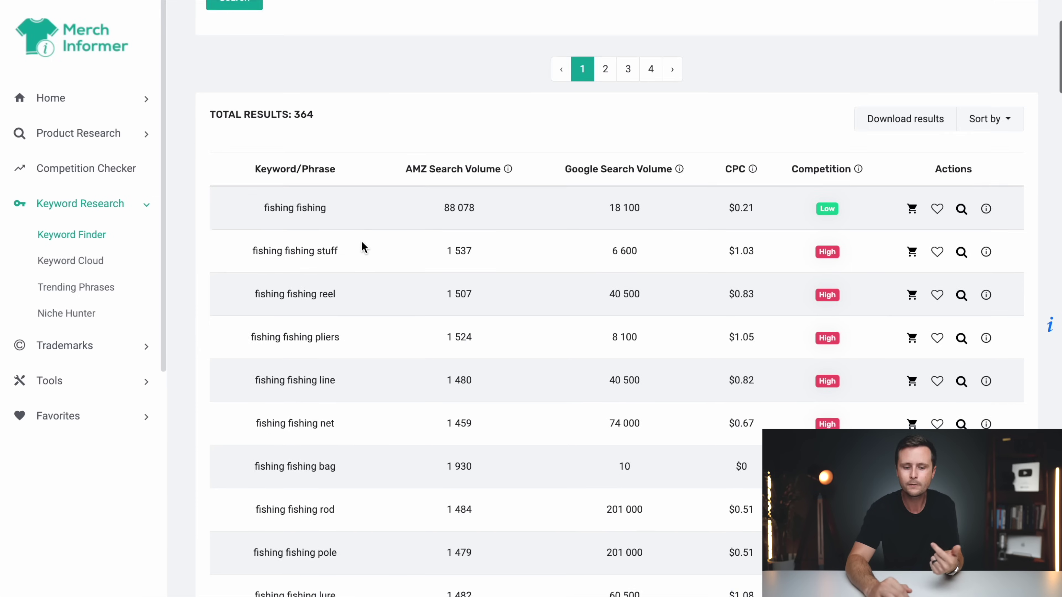
scroll(374, 474, "down", 5)
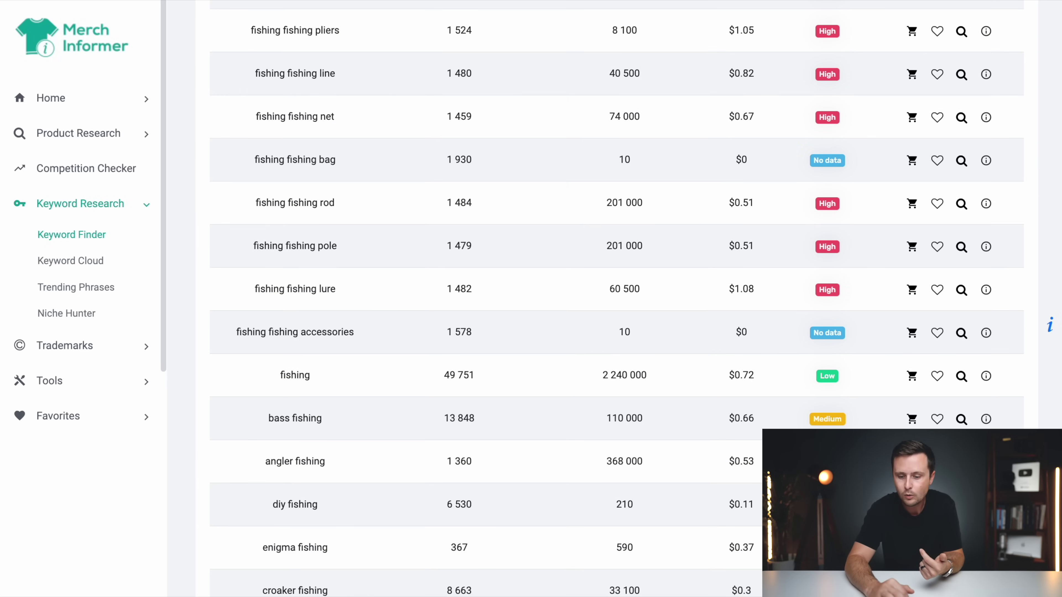
scroll(407, 289, "up", 8)
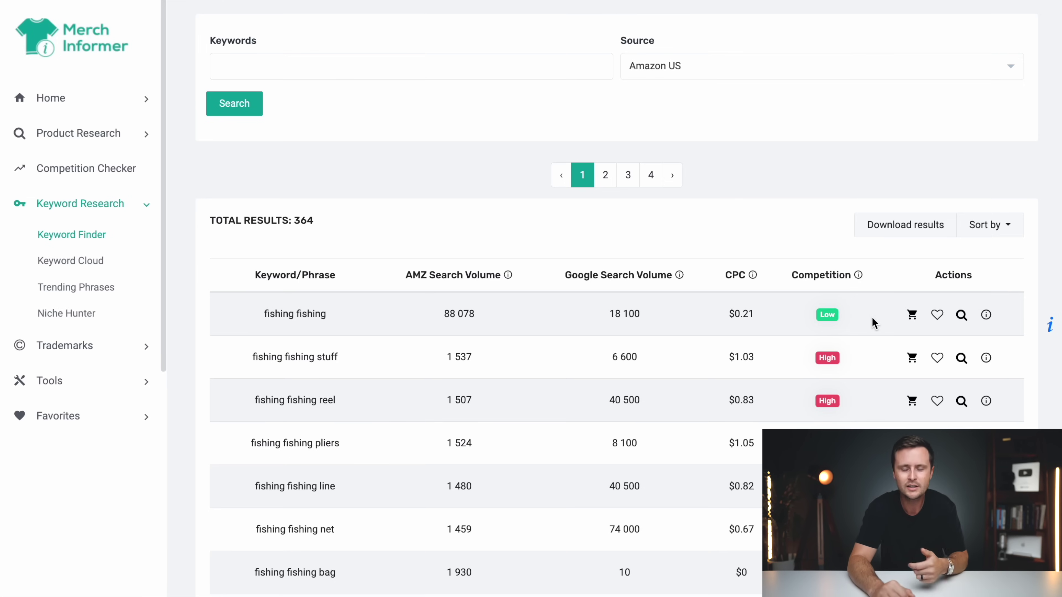
scroll(837, 352, "down", 5)
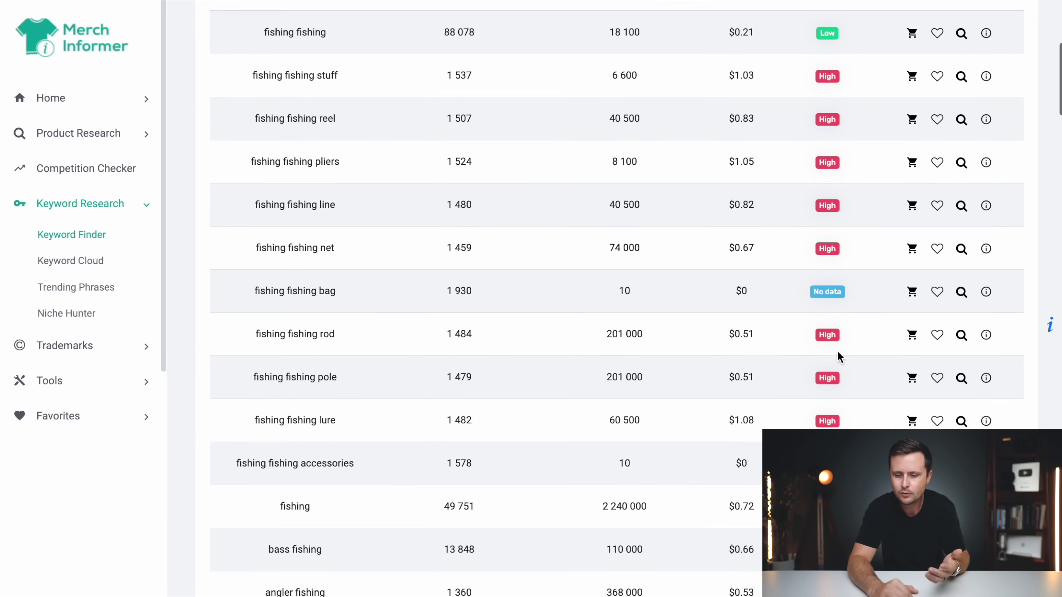
scroll(852, 389, "down", 2)
scroll(830, 357, "down", 1)
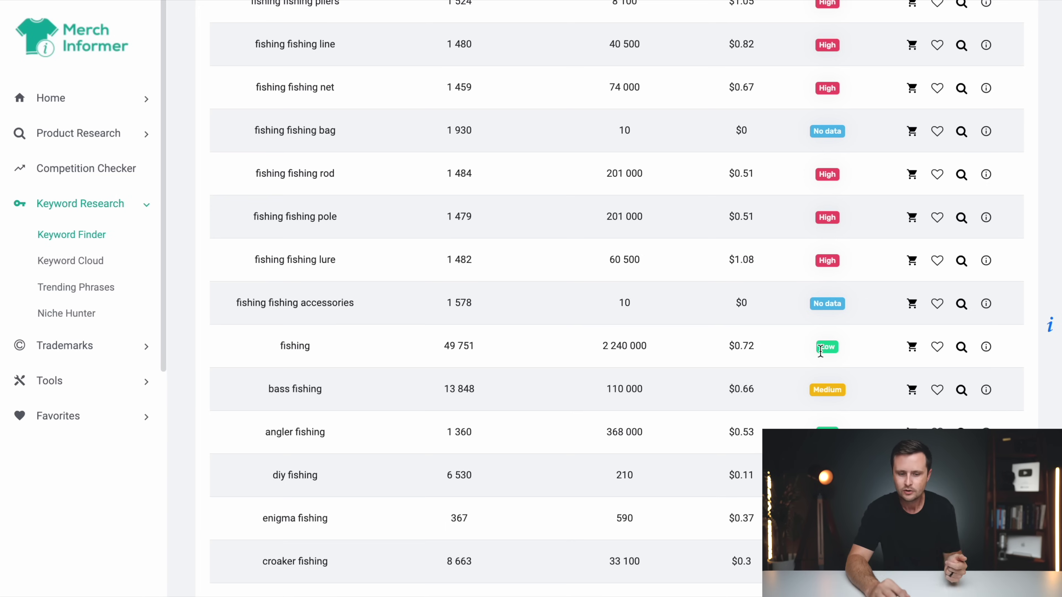
scroll(820, 351, "down", 1)
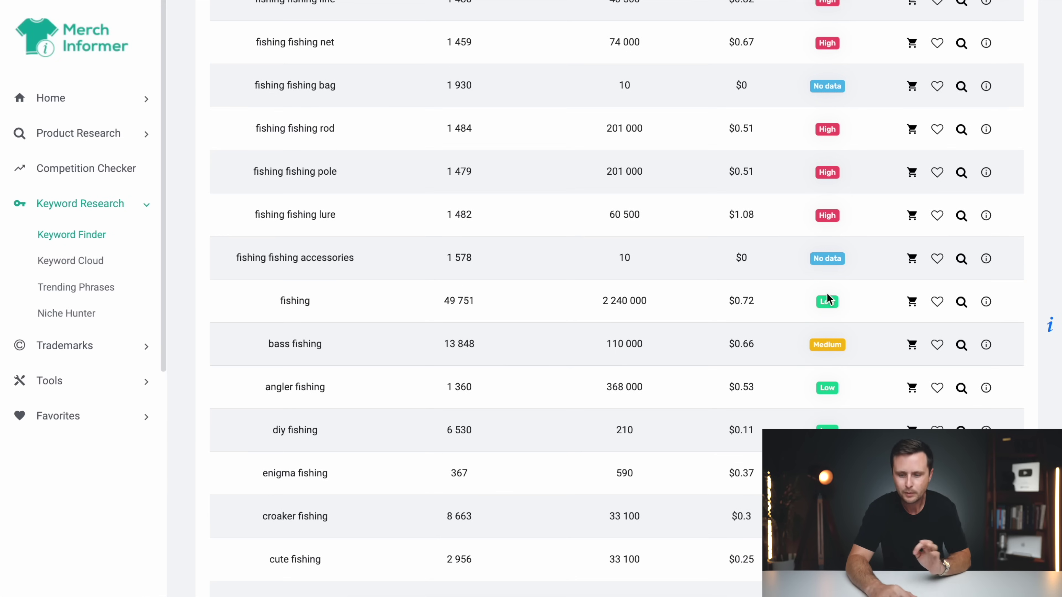
scroll(846, 385, "down", 2)
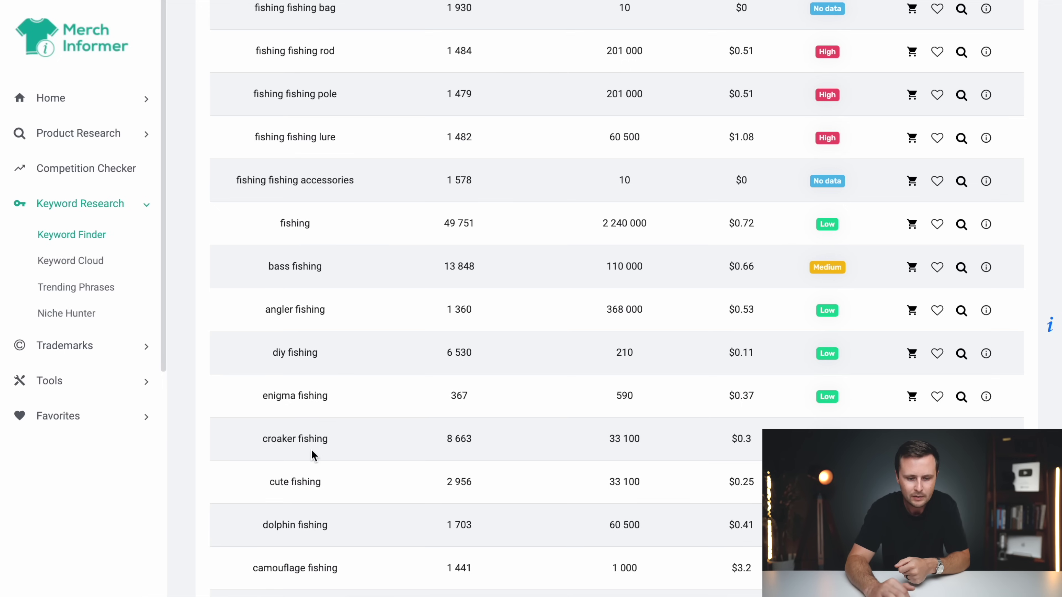
scroll(312, 456, "down", 4)
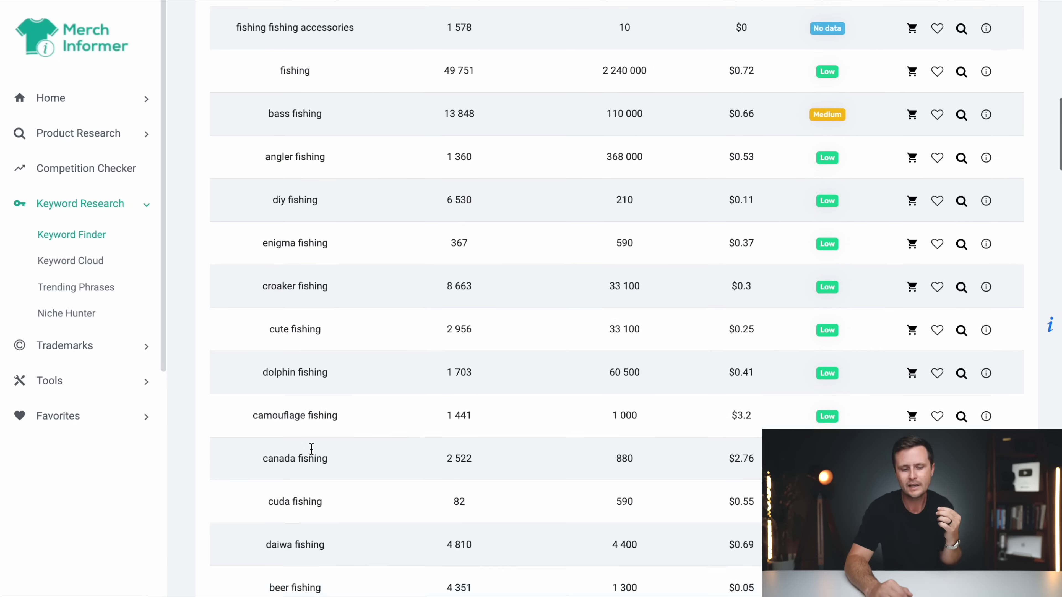
scroll(311, 449, "down", 2)
scroll(311, 449, "down", 3)
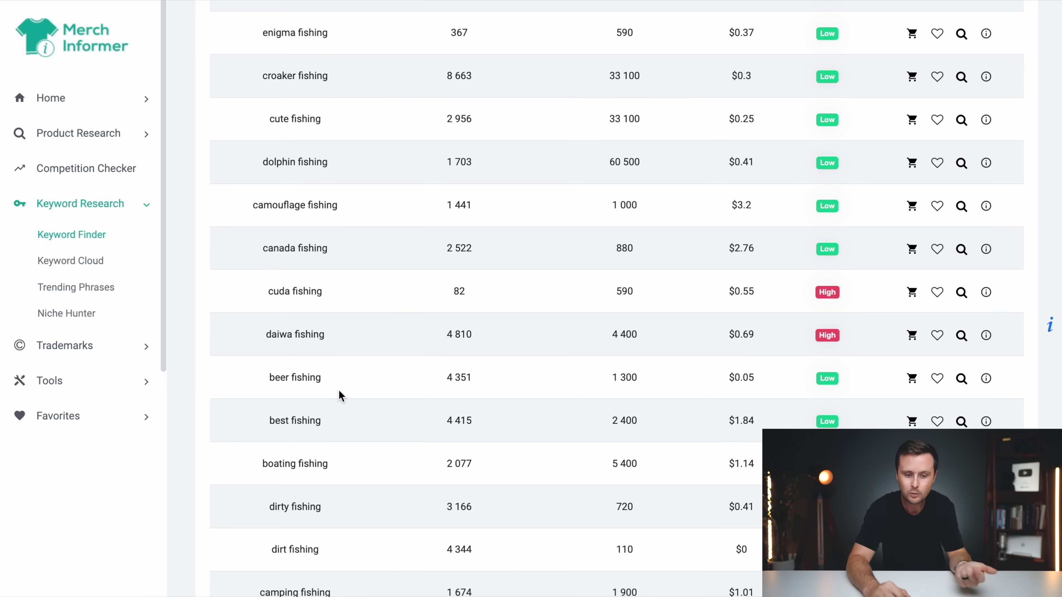
scroll(858, 380, "down", 4)
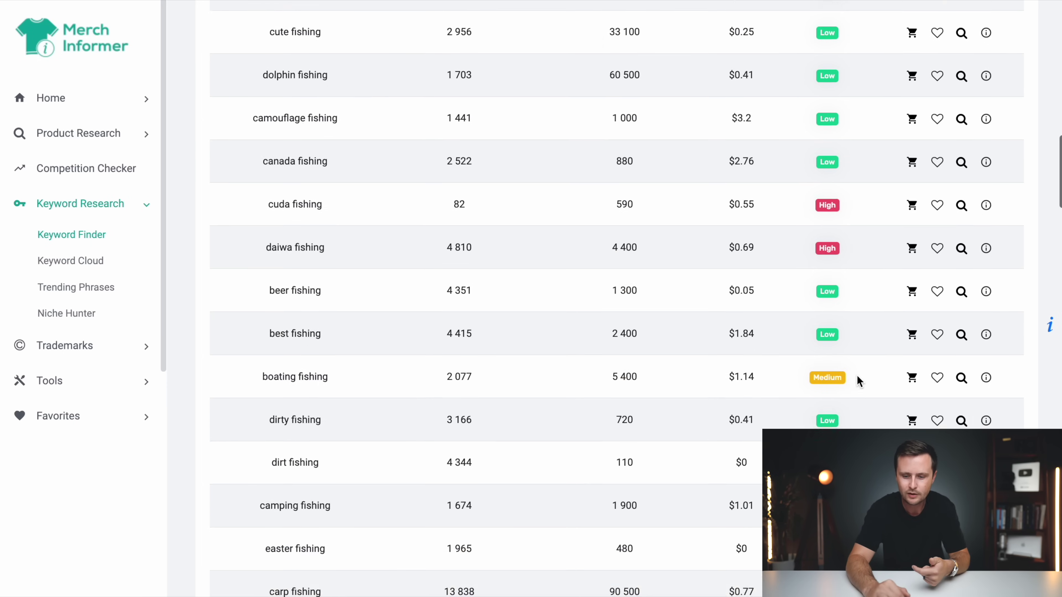
scroll(857, 375, "down", 1)
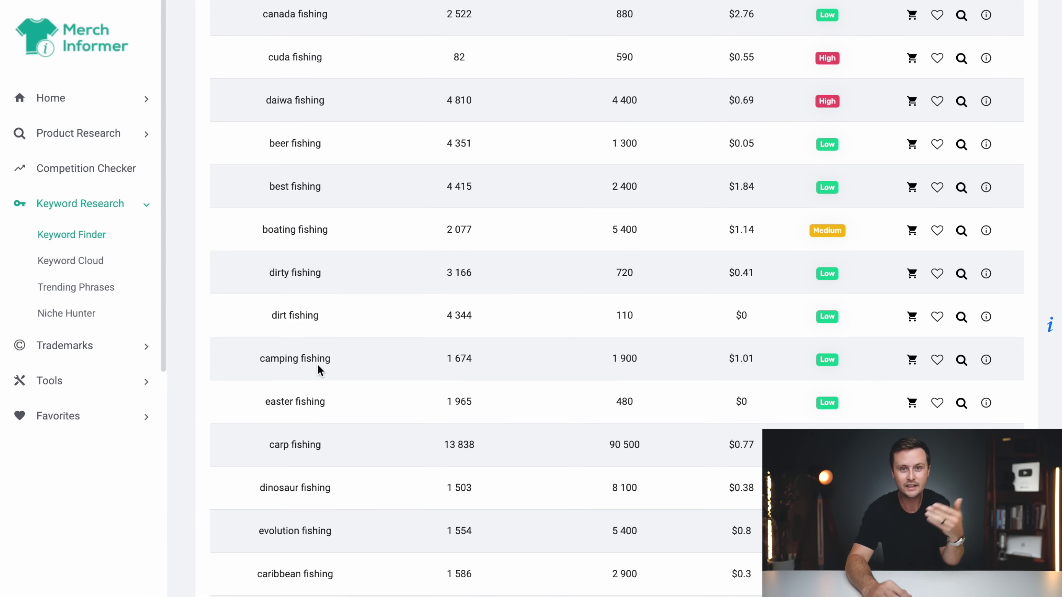
scroll(292, 370, "down", 1)
scroll(292, 368, "down", 1)
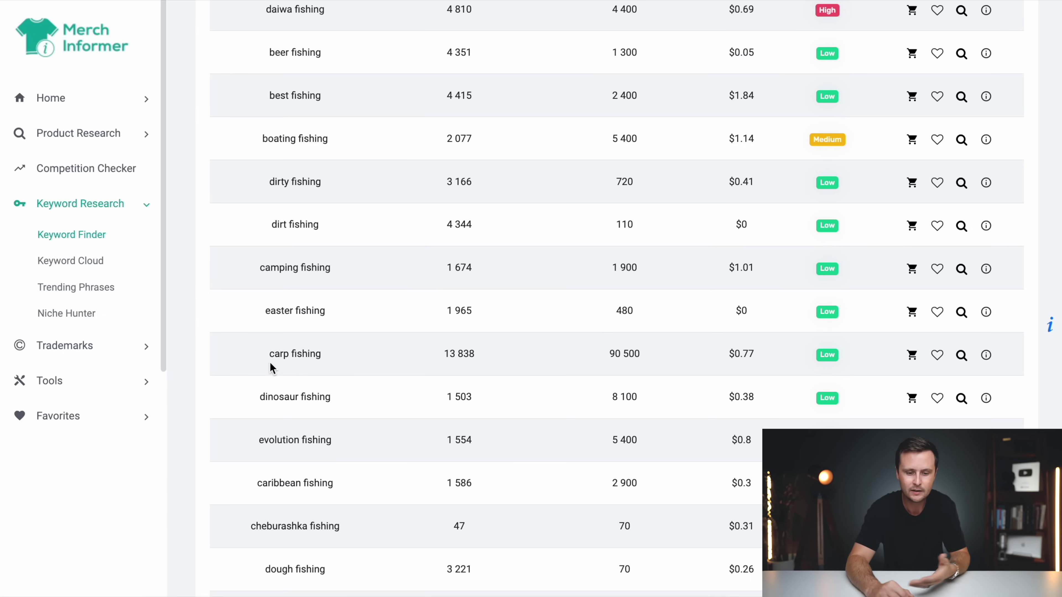
scroll(280, 360, "down", 5)
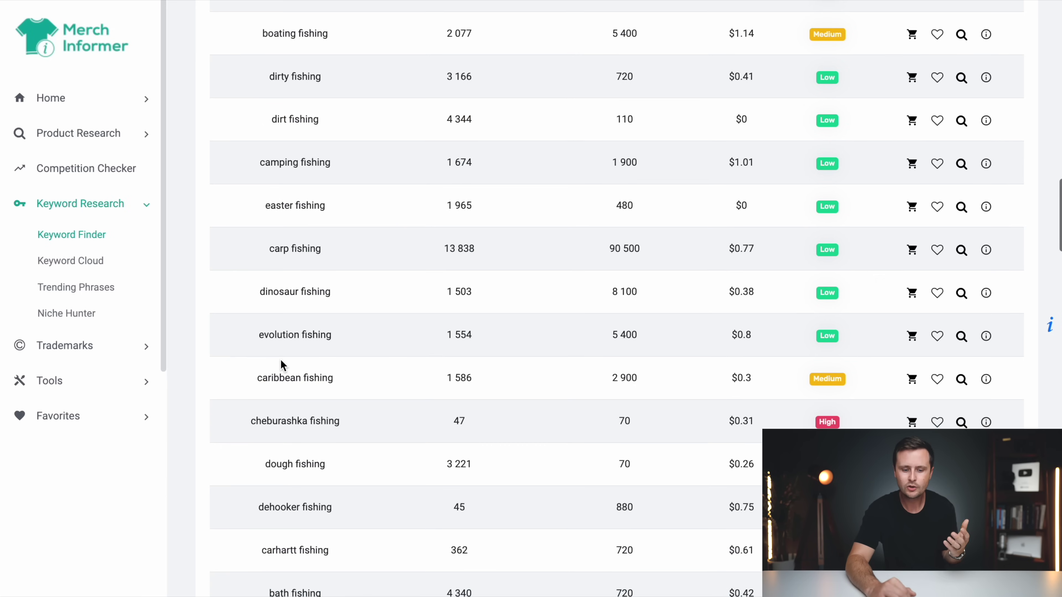
scroll(281, 359, "down", 6)
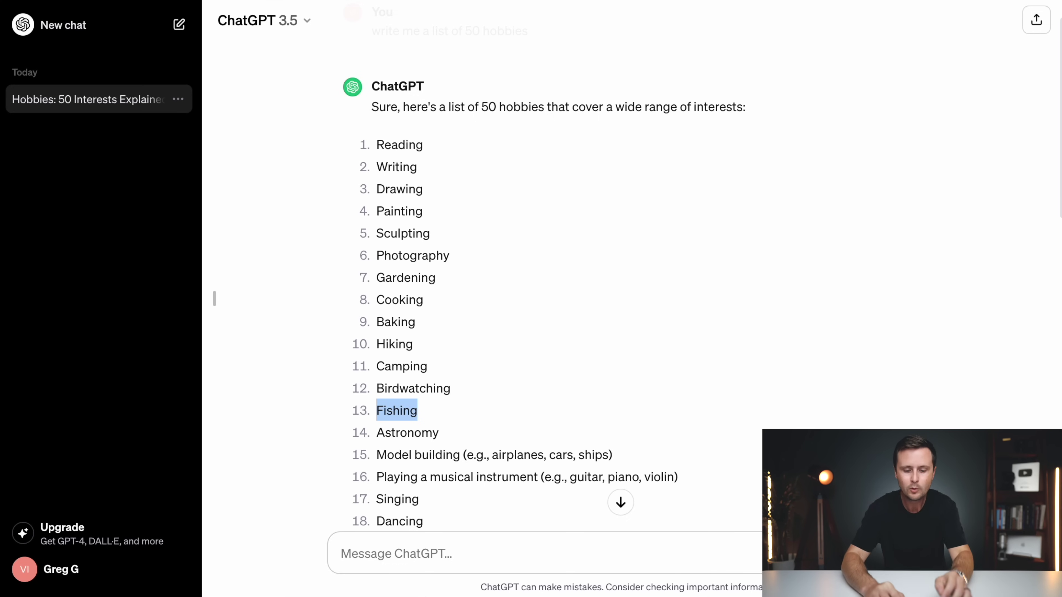
Switch back to ChatGPT and send the prompt "write me 10 copyright free tshirt slogans about coffee fishing" in the hobbies chat.
scroll(531, 291, "down", 20)
left_click(383, 557)
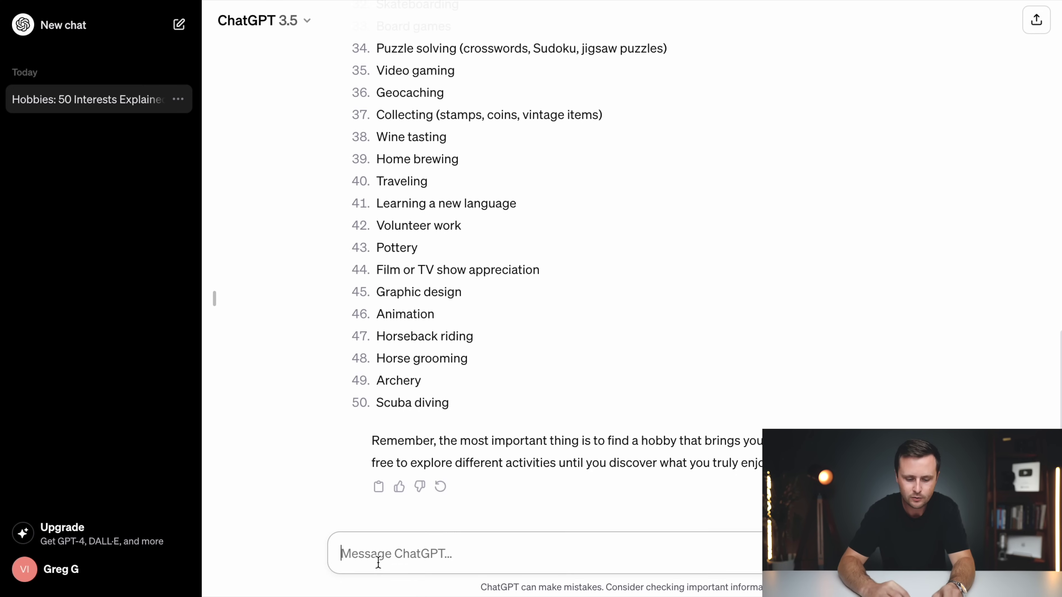
type("write me 10 copyright free tshirt slogans about cof")
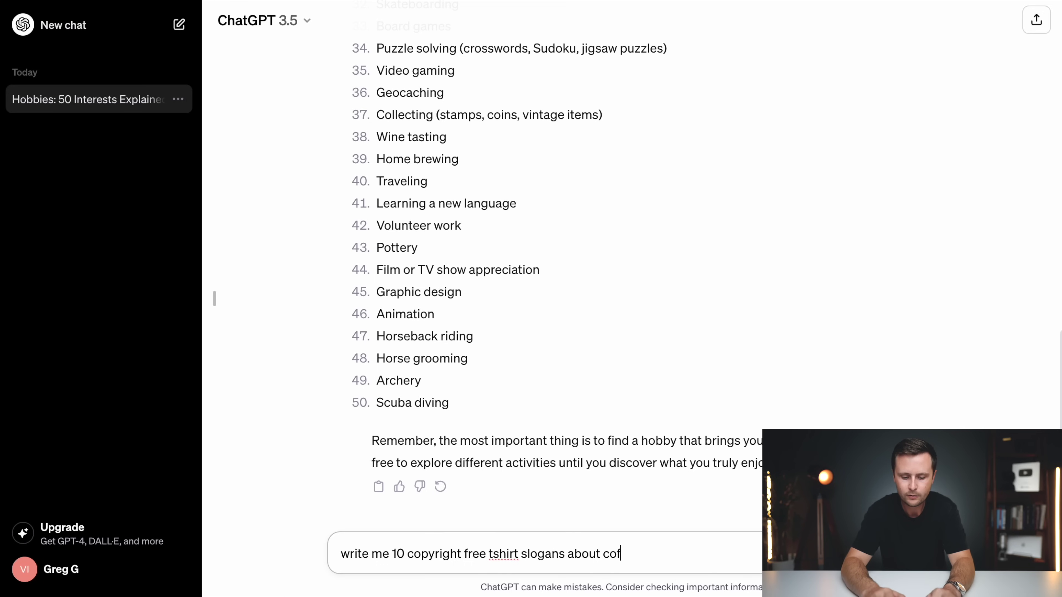
type("fee fishing")
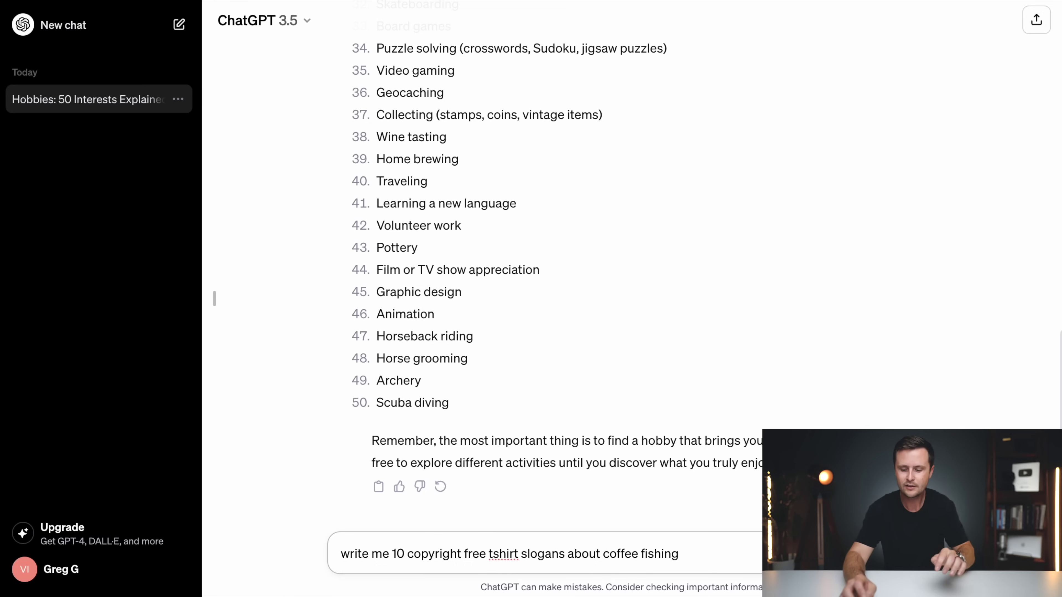
key("Return")
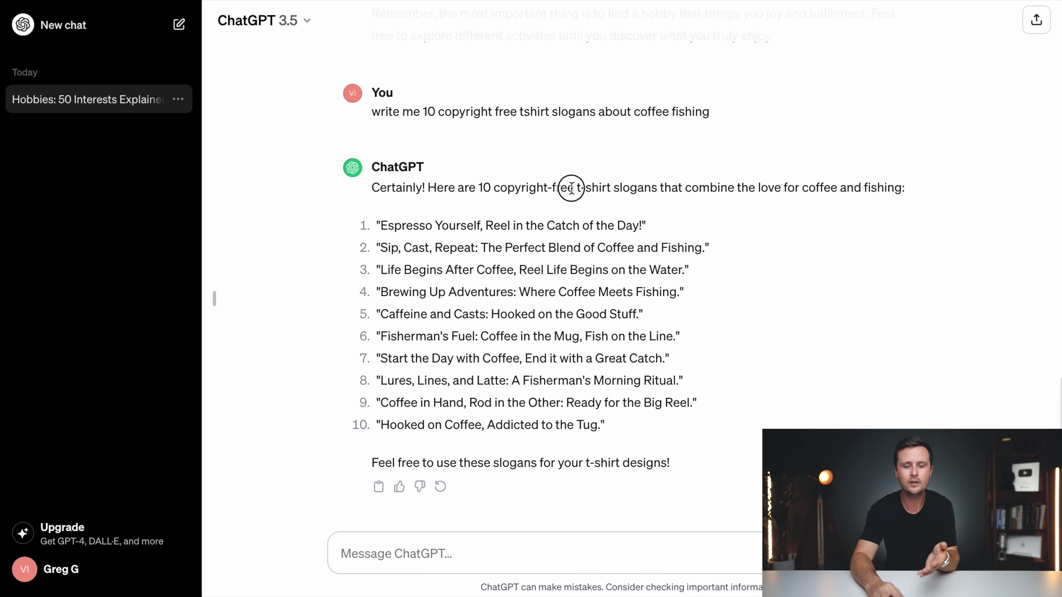
left_click_drag(573, 187, 494, 187)
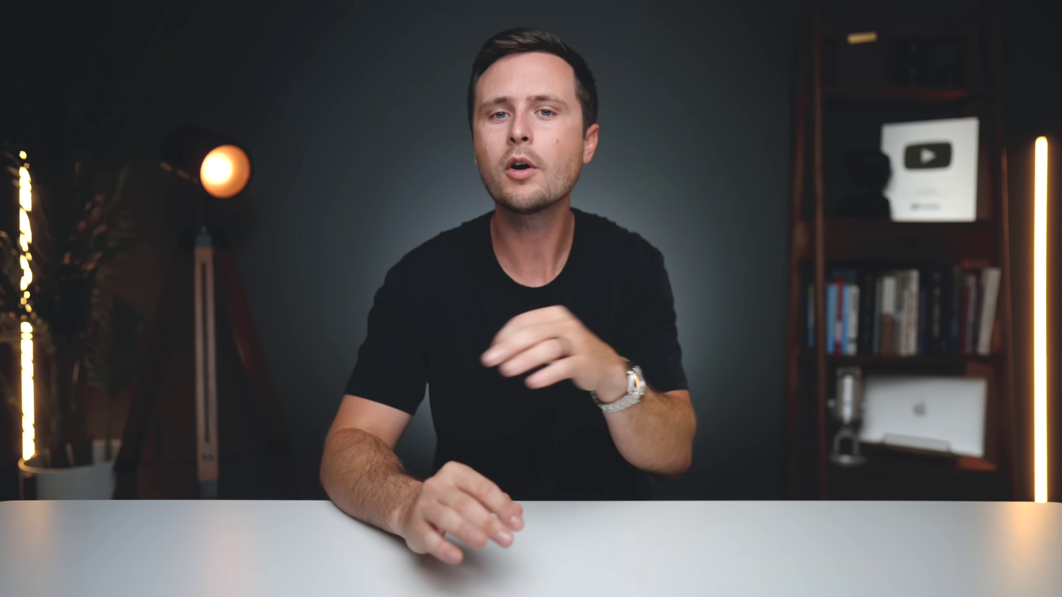
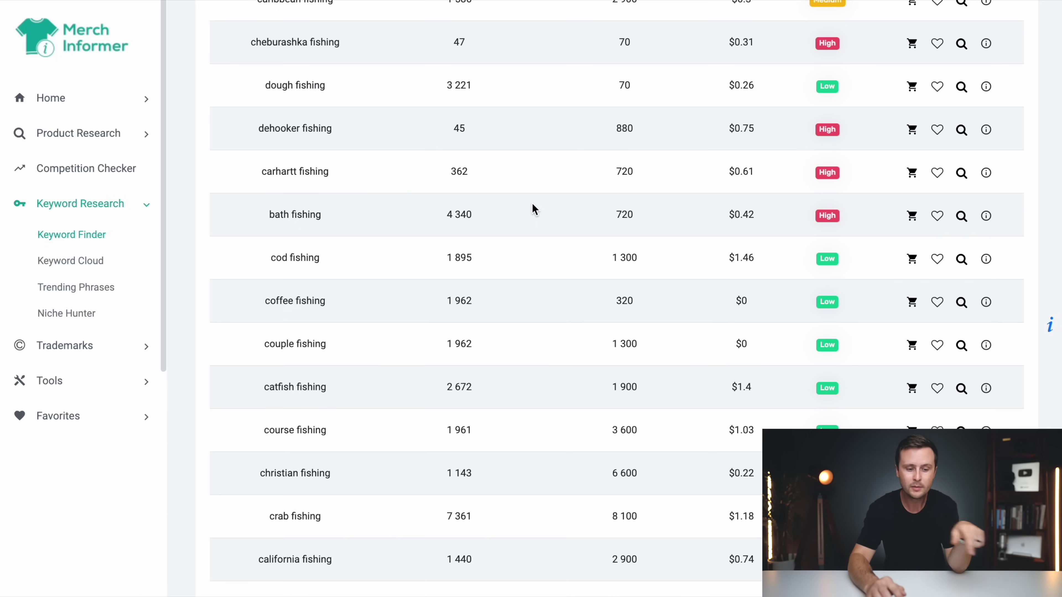
Switch to Merch Informer's Trademark Alerts and save the ten coffee fishing slogans there, one phrase per line.
left_click(115, 347)
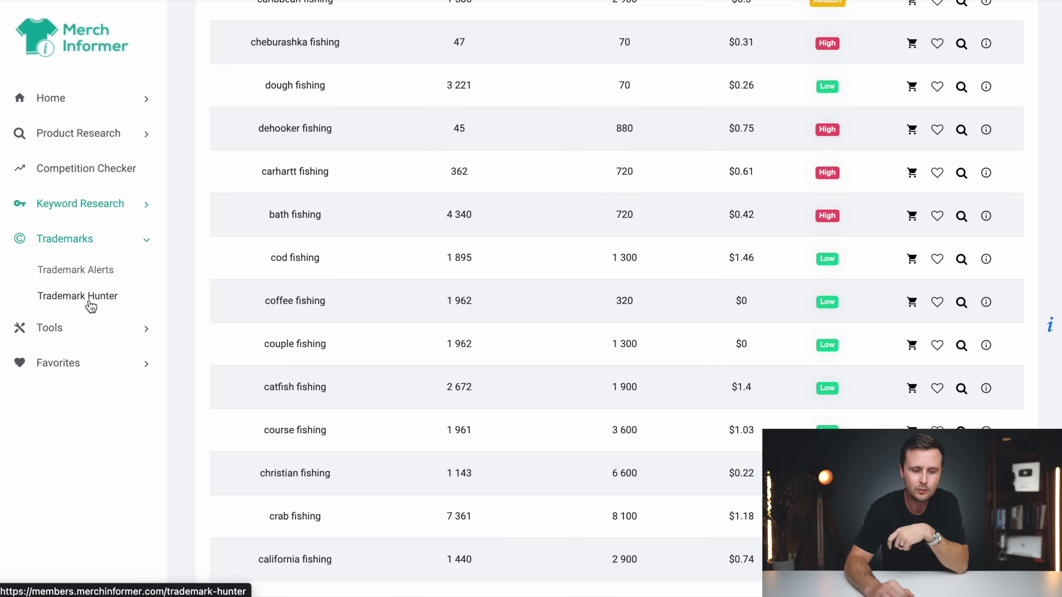
left_click(76, 279)
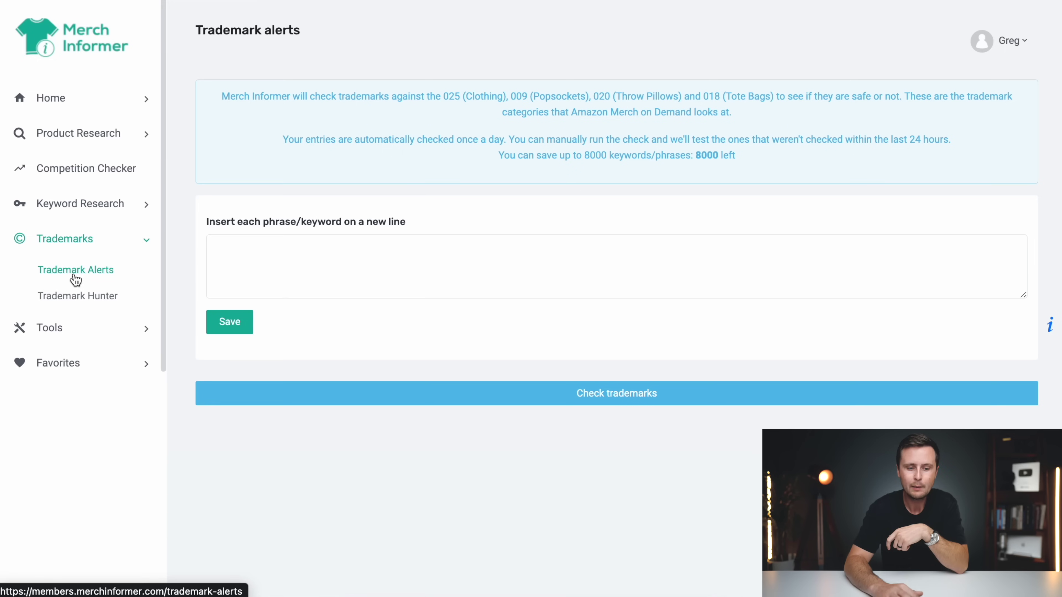
left_click(256, 253)
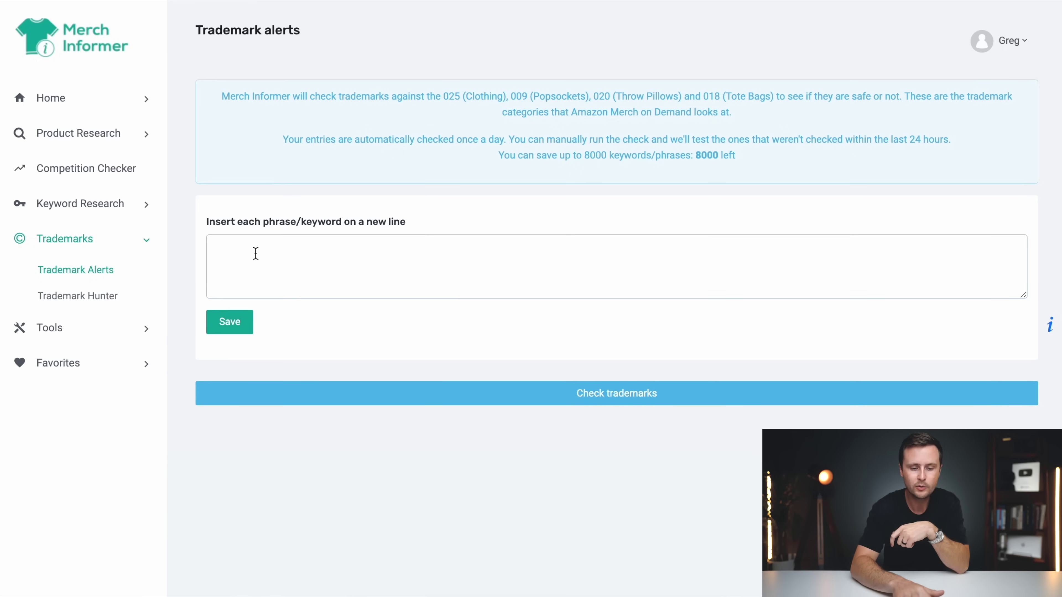
key("ctrl+v")
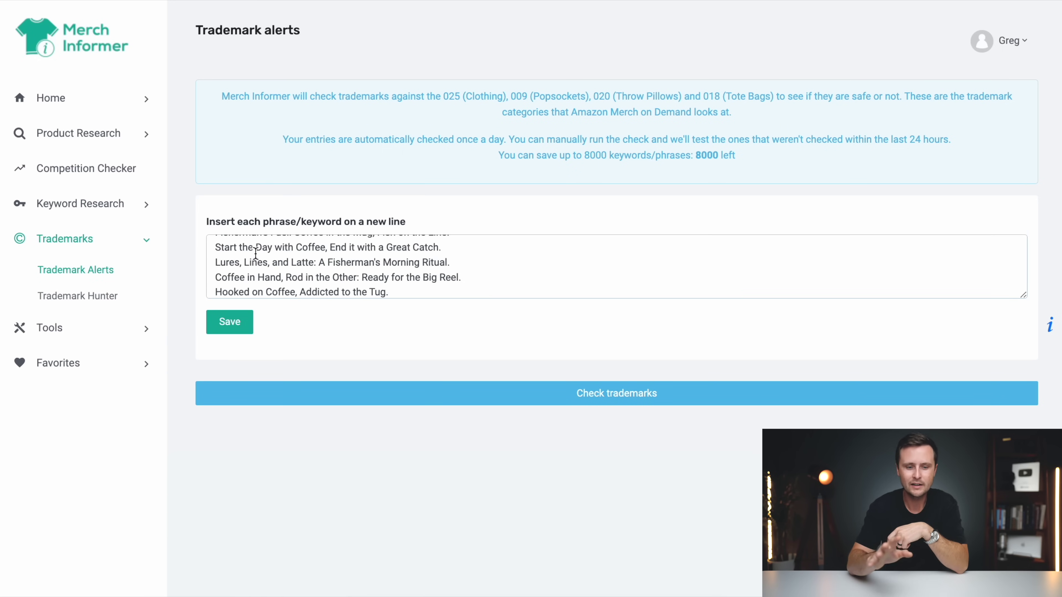
left_click_drag(1025, 293, 1021, 425)
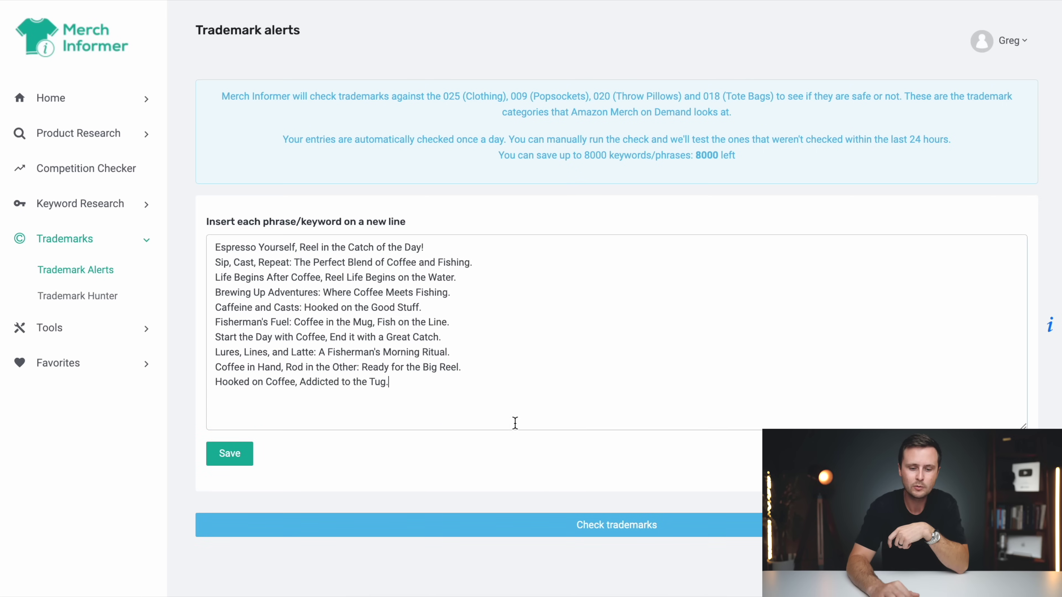
left_click(224, 460)
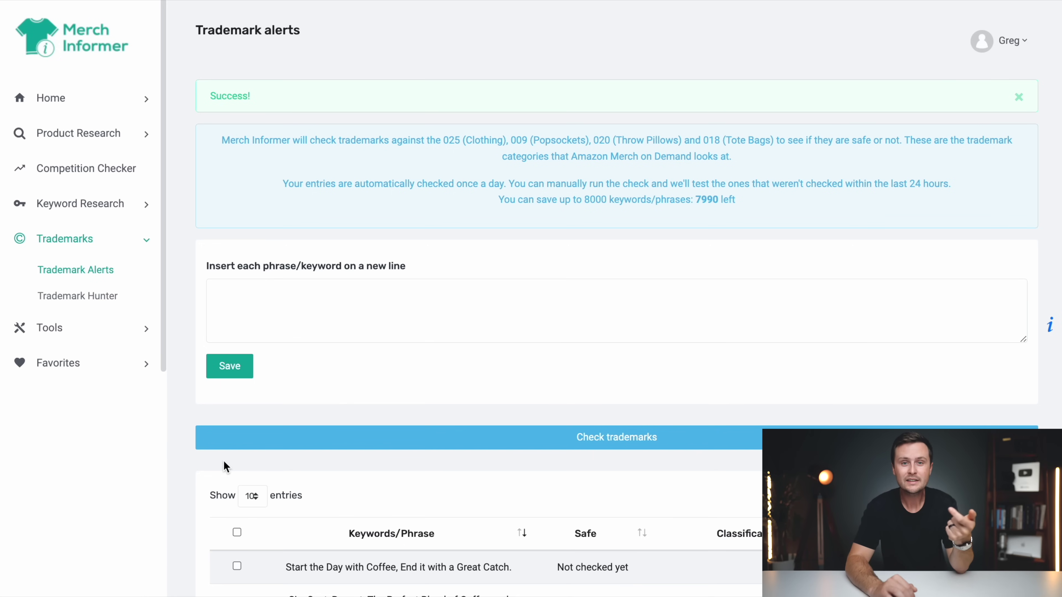
Run the trademark check on the saved slogans and review the safety status of each phrase.
scroll(223, 460, "down", 5)
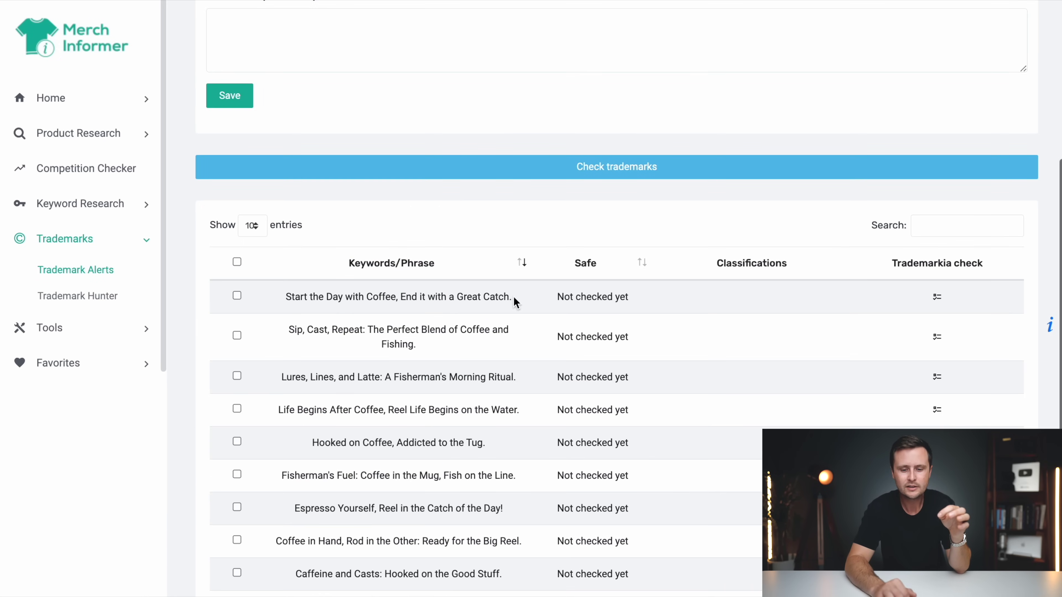
scroll(662, 474, "down", 3)
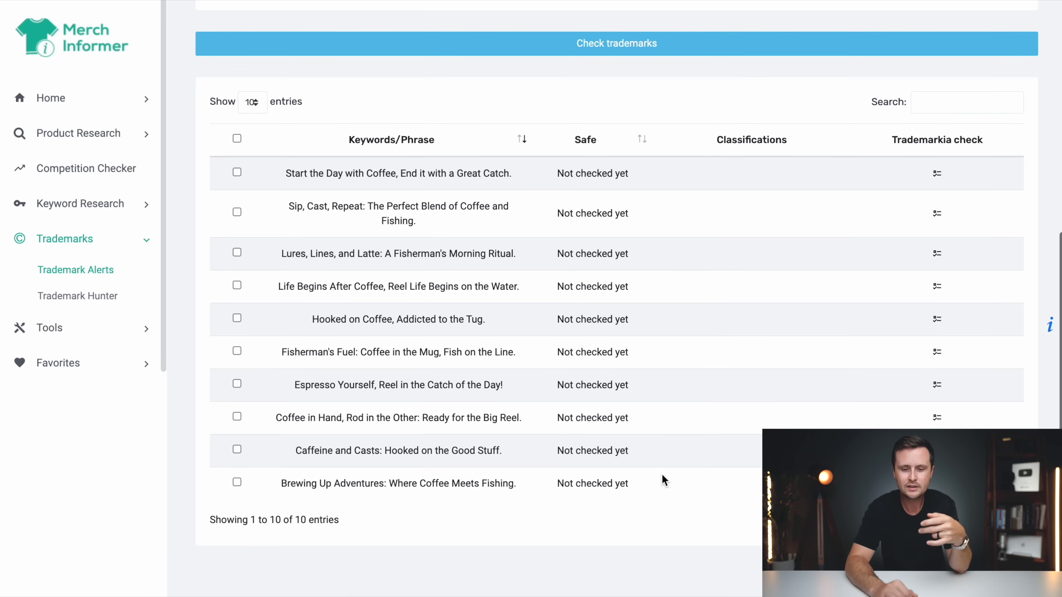
scroll(662, 473, "up", 4)
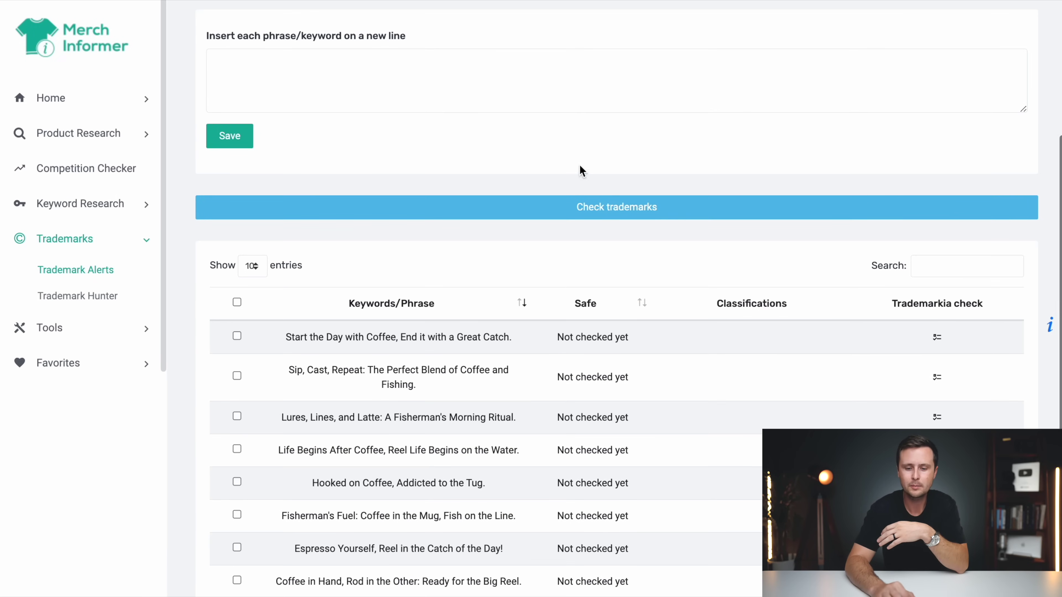
left_click(625, 218)
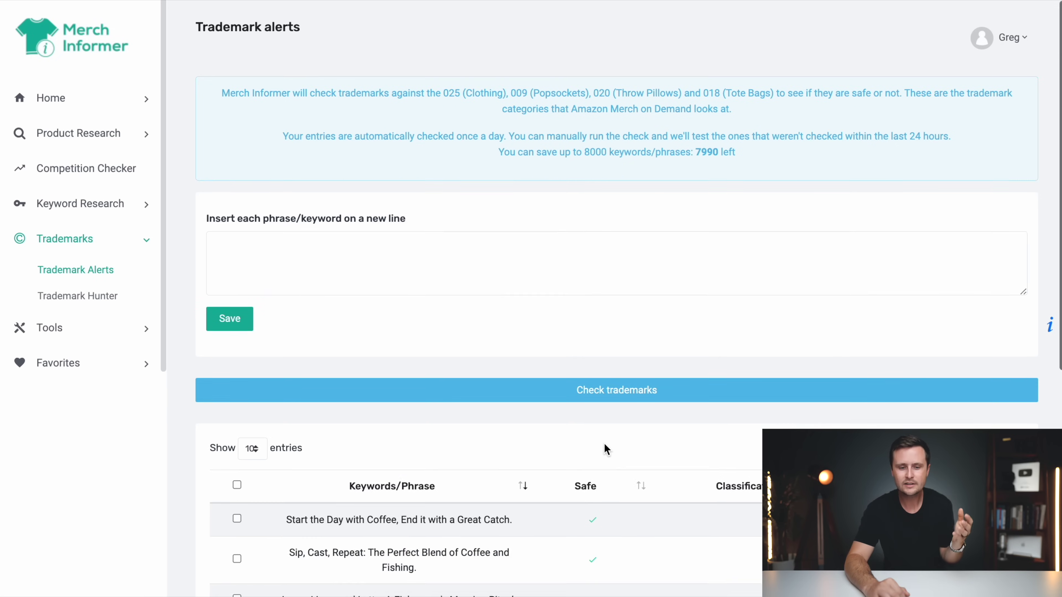
scroll(605, 446, "down", 7)
scroll(607, 449, "down", 1)
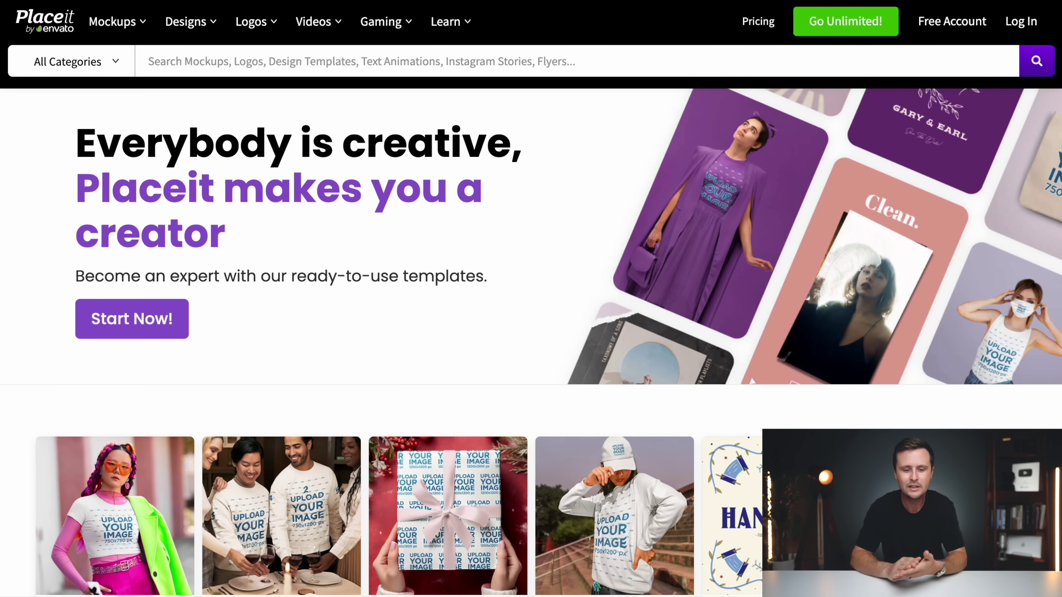
Switch to the Placeit website, look over its home page templates and view the subscription pricing.
scroll(781, 152, "down", 10)
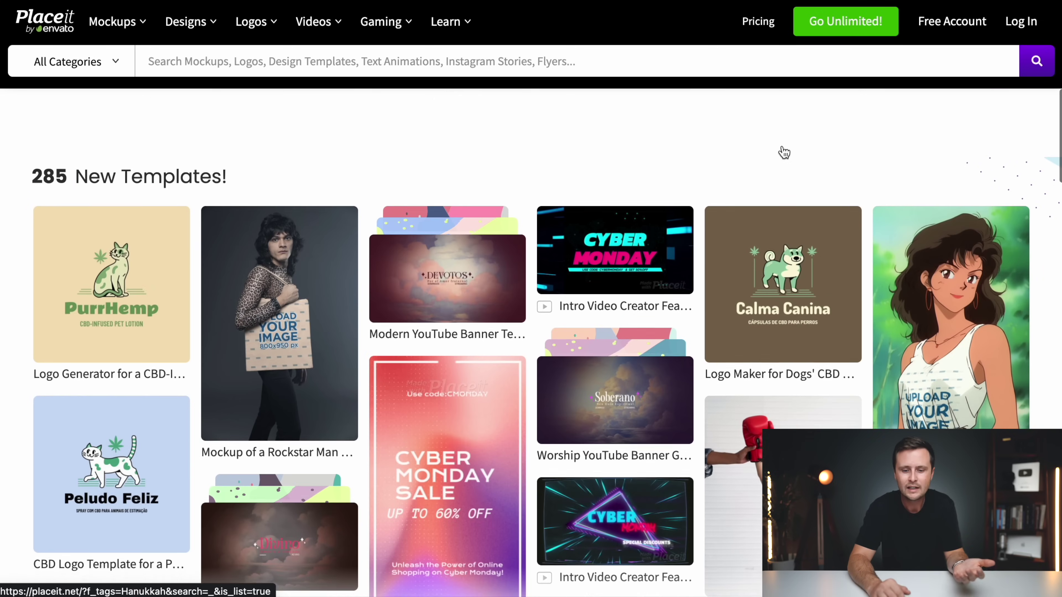
scroll(781, 152, "up", 10)
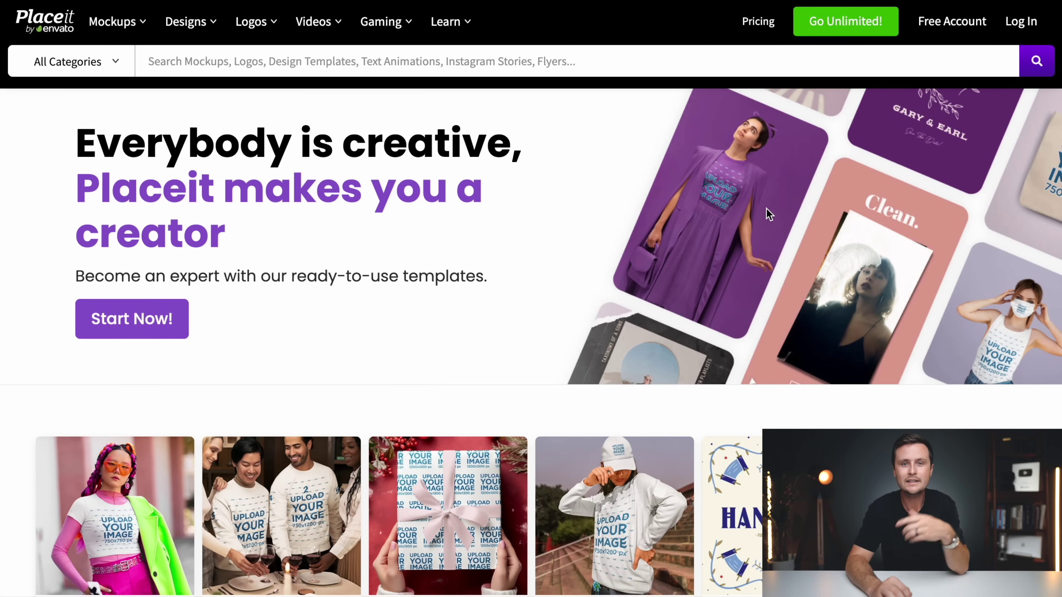
left_click(756, 24)
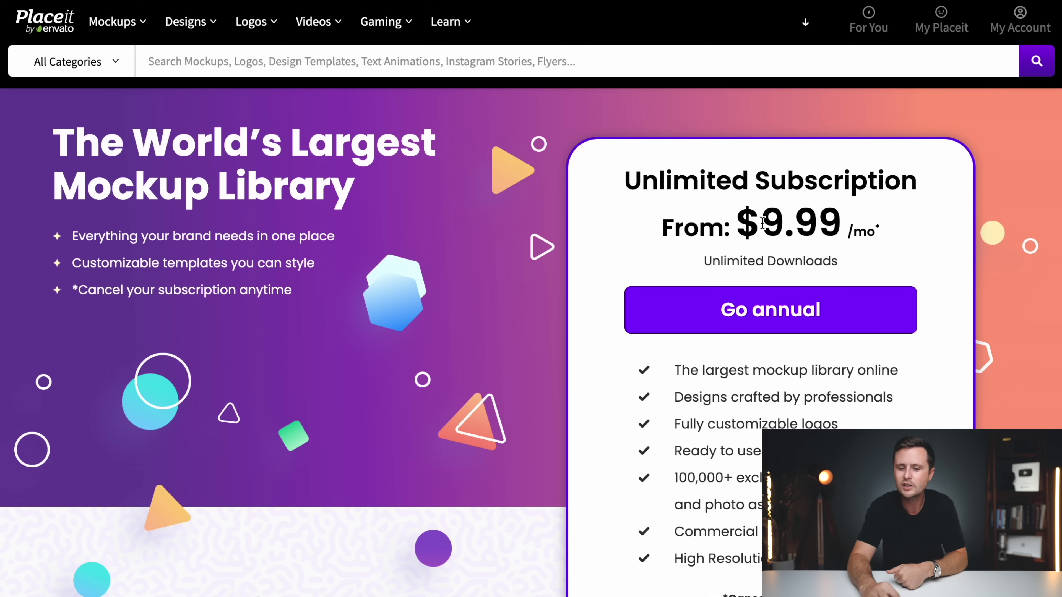
left_click_drag(763, 223, 834, 230)
left_click(894, 230)
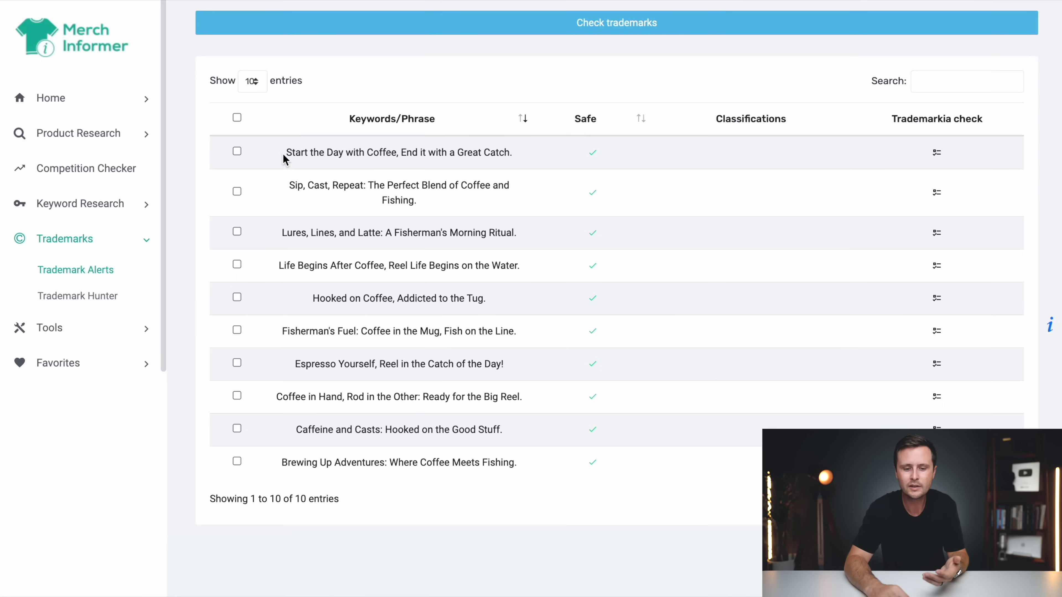
Switch back to Merch Informer's slogan list and copy the phrase "Caffeine and Casts: Hooked on the Good Stuff.".
left_click_drag(283, 159, 538, 486)
left_click(636, 497)
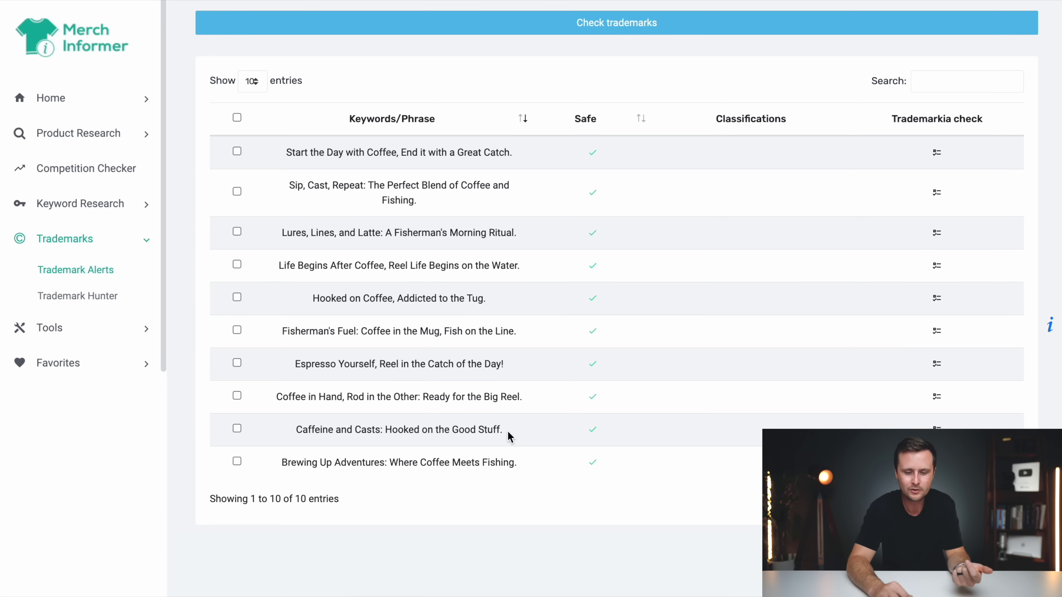
left_click_drag(506, 434, 291, 433)
key("ctrl+c")
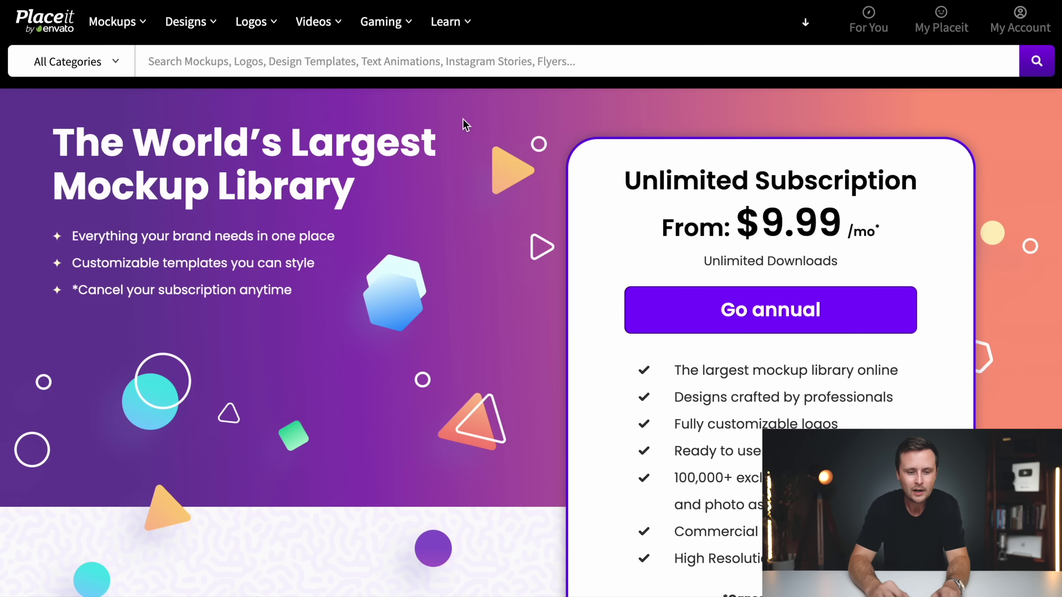
Switch to Placeit, search all categories for "fishing" and look through the resulting templates.
left_click(202, 66)
type("fishing")
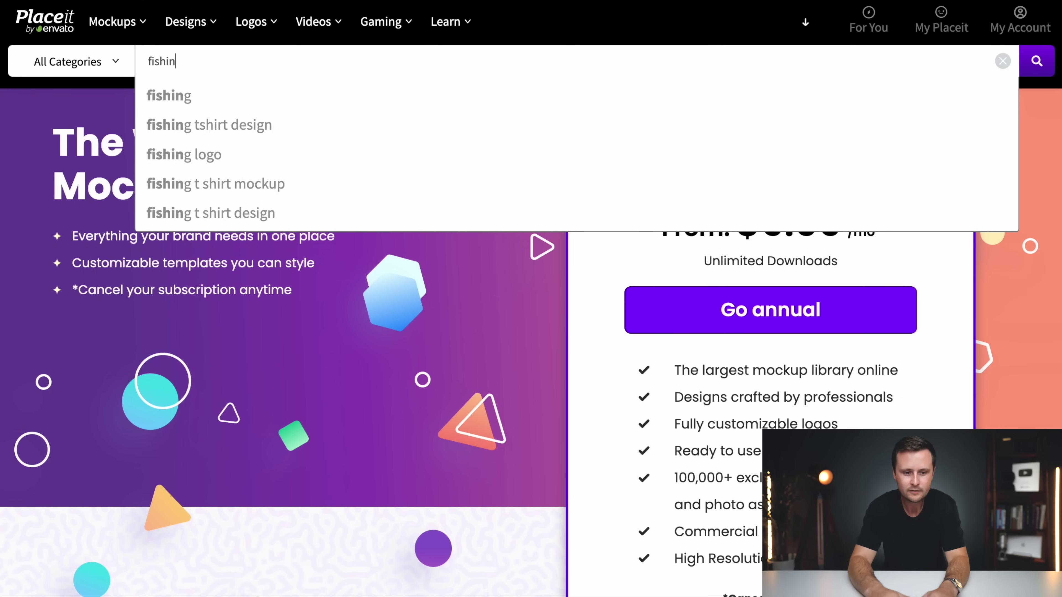
key("Return")
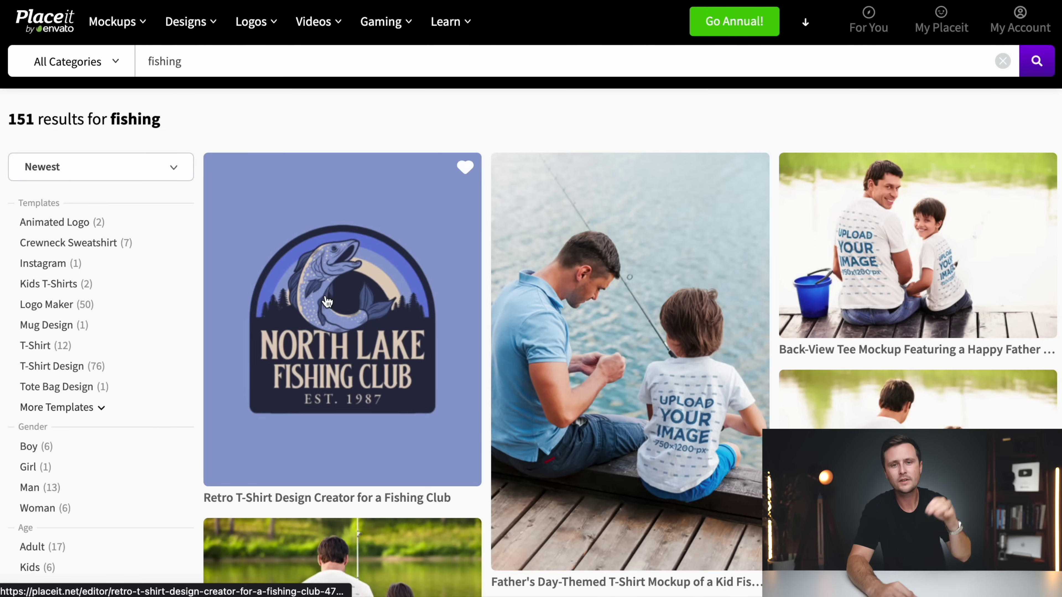
scroll(679, 395, "down", 10)
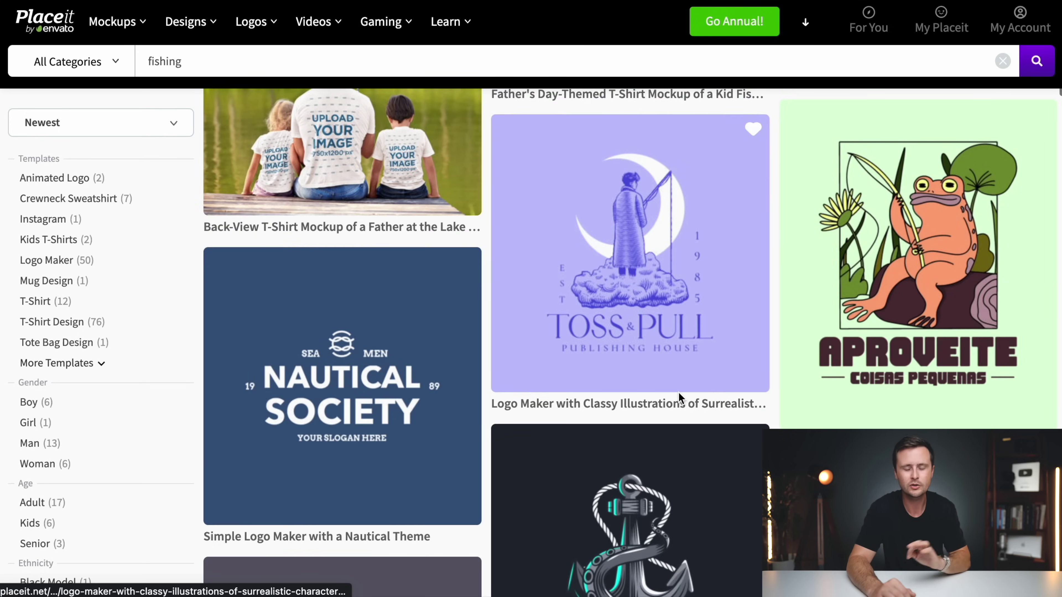
scroll(678, 395, "up", 5)
scroll(679, 392, "up", 5)
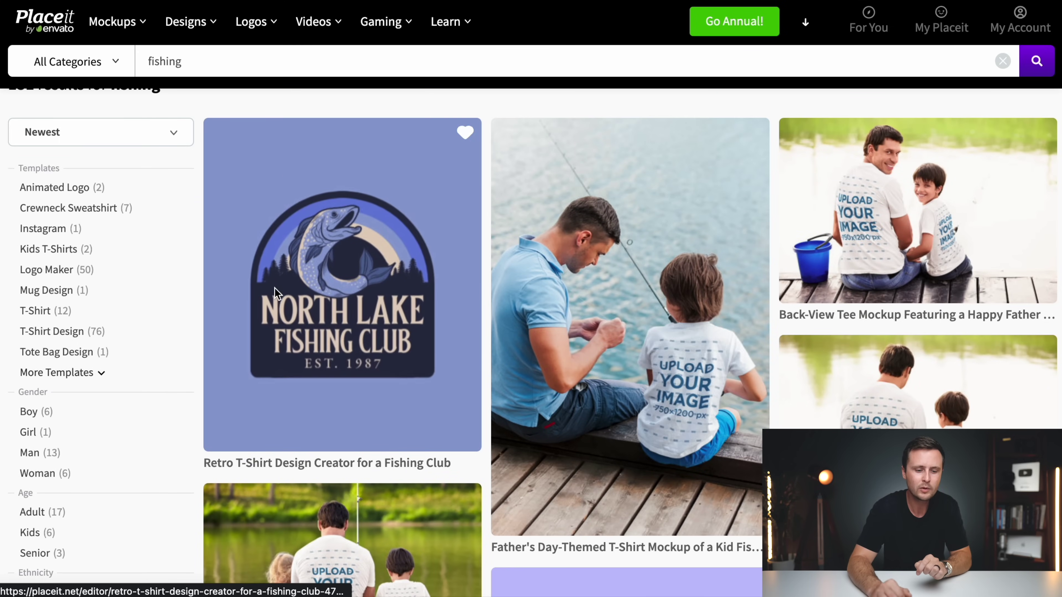
Filter the fishing results to T-Shirt Design templates and browse the available designs.
left_click(41, 340)
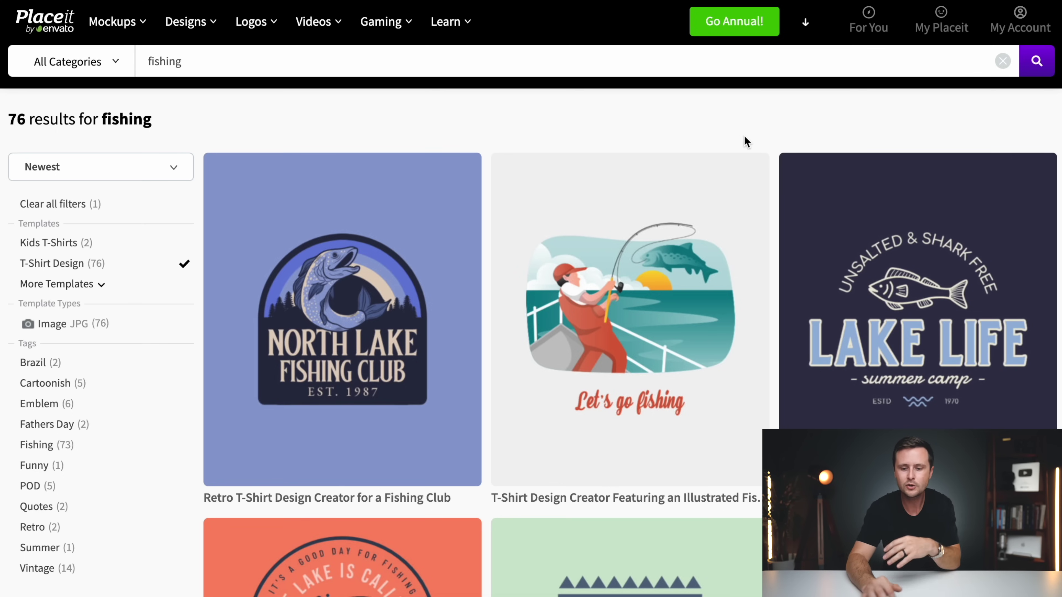
scroll(770, 136, "down", 10)
scroll(772, 259, "up", 6)
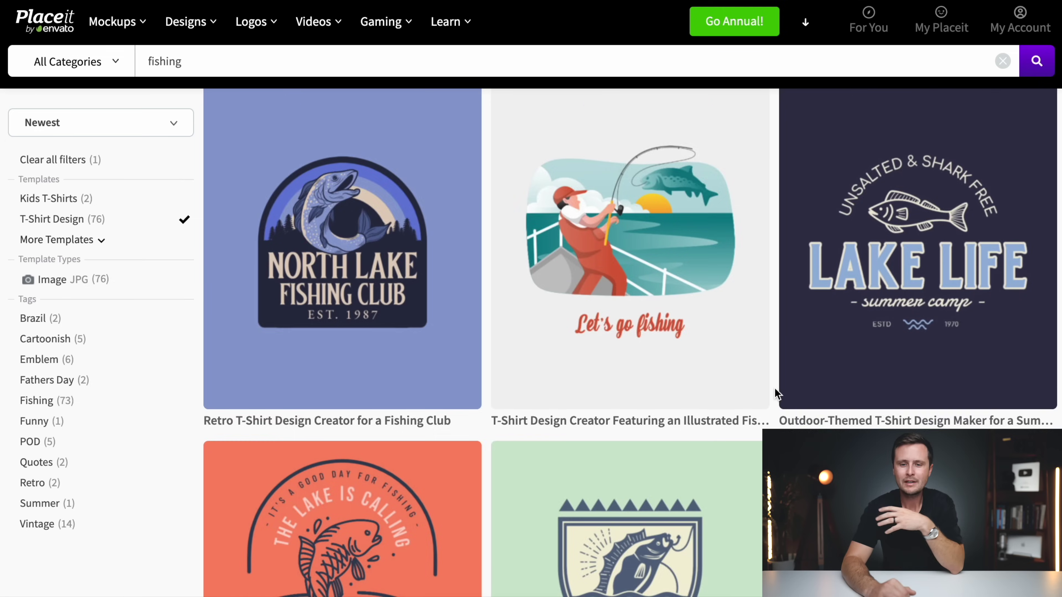
scroll(773, 387, "down", 2)
scroll(774, 387, "down", 15)
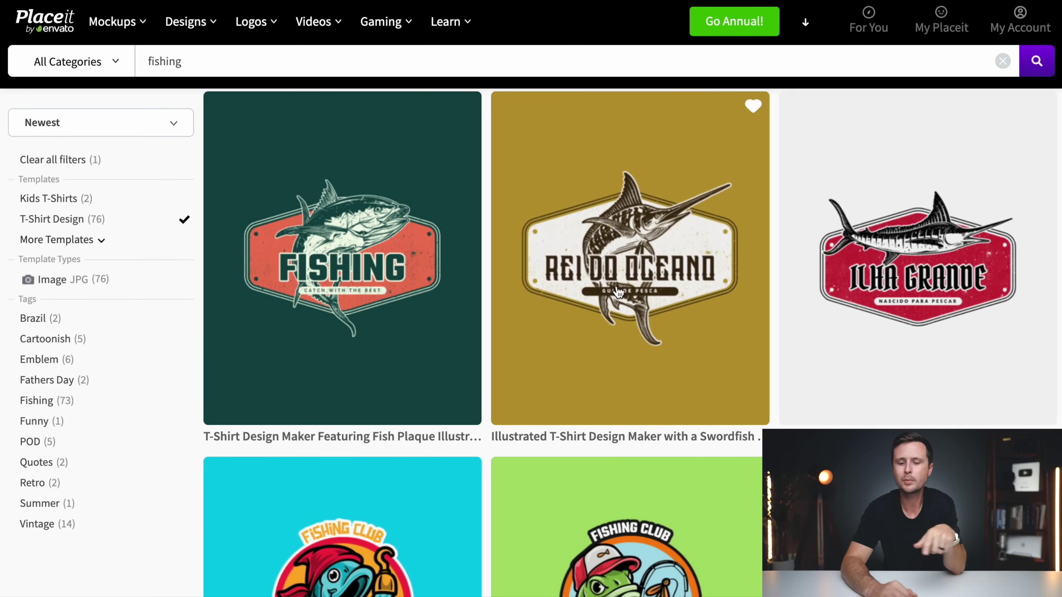
scroll(767, 402, "up", 20)
scroll(767, 403, "up", 10)
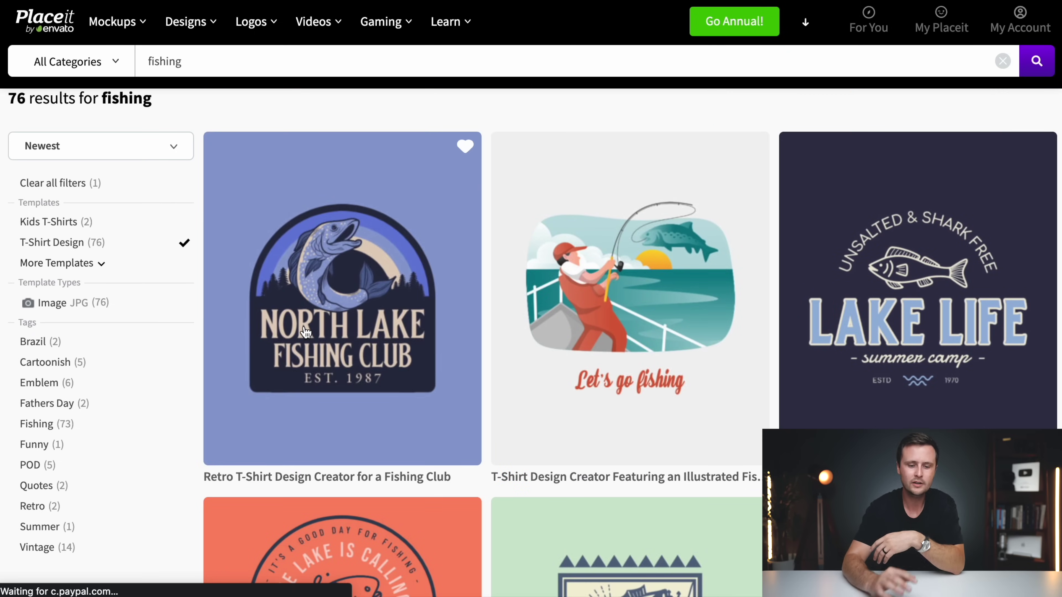
Open the "Retro T-Shirt Design Creator for a Fishing Club" template and look over its editable text, graphics and colors.
left_click(305, 332)
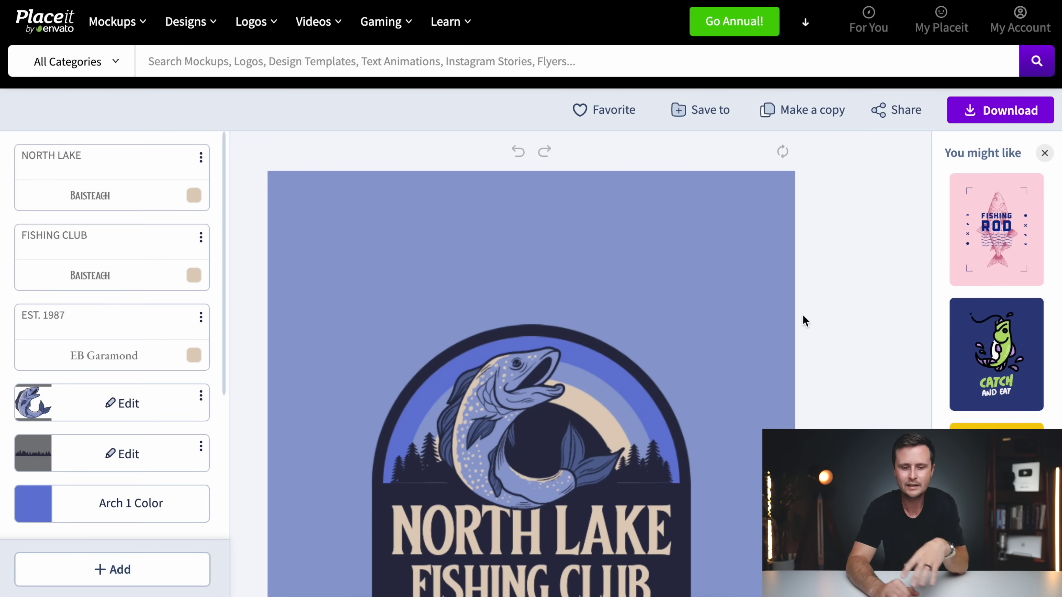
scroll(835, 403, "down", 5)
scroll(834, 403, "up", 6)
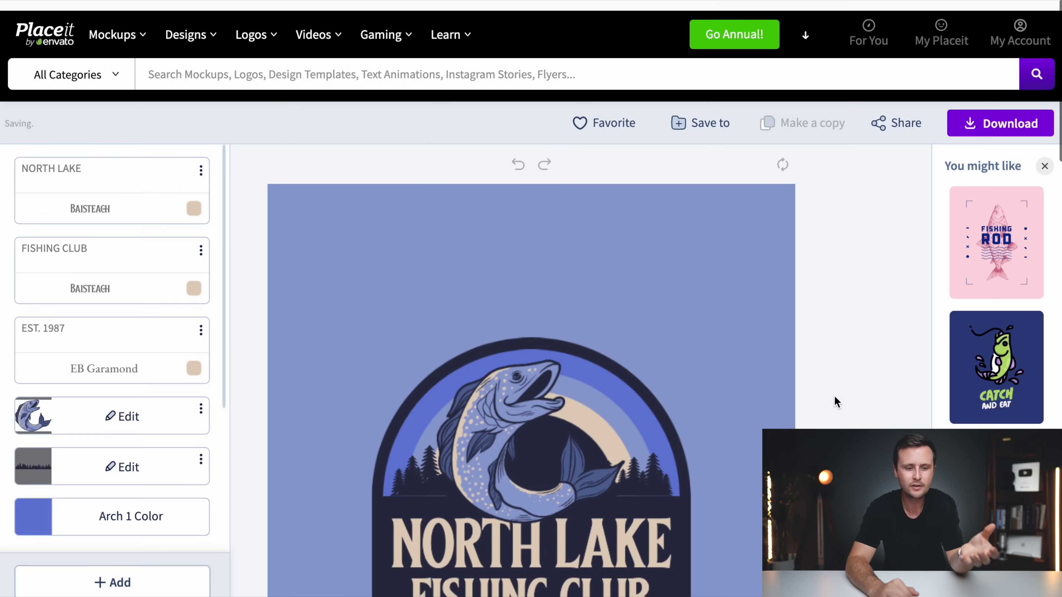
scroll(835, 397, "down", 1)
scroll(97, 161, "down", 2)
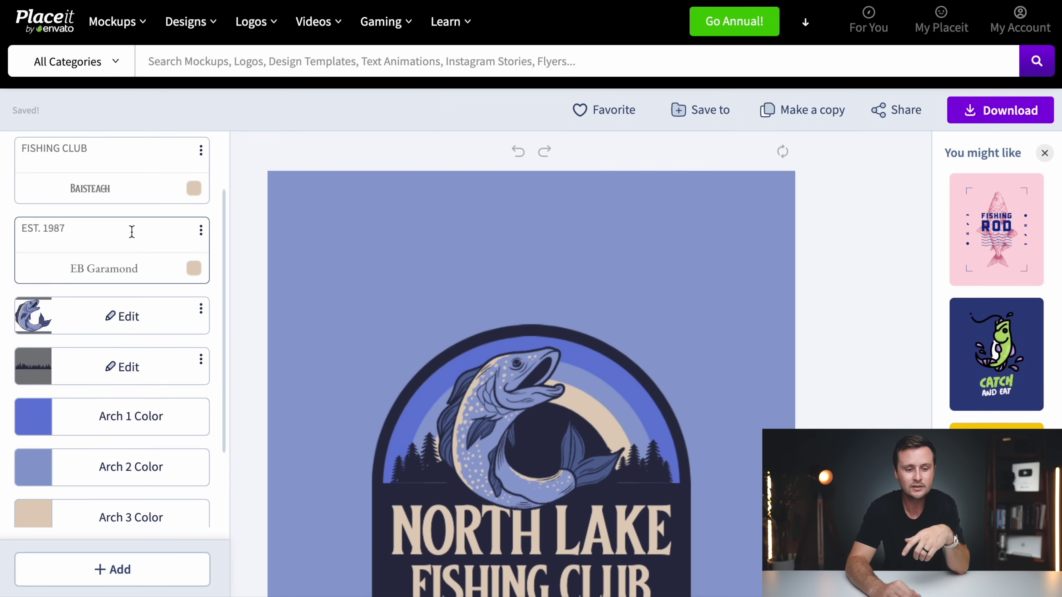
scroll(166, 226, "up", 2)
scroll(460, 377, "down", 3)
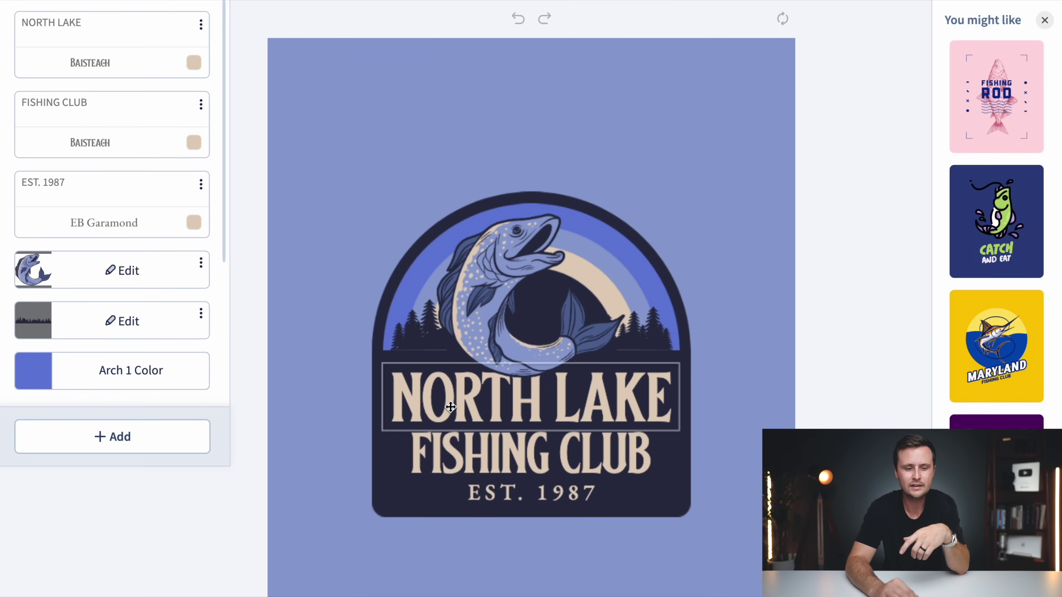
Replace the design's "NORTH LAKE" text line with a first name.
scroll(451, 406, "up", 3)
triple_click(104, 167)
type("gre")
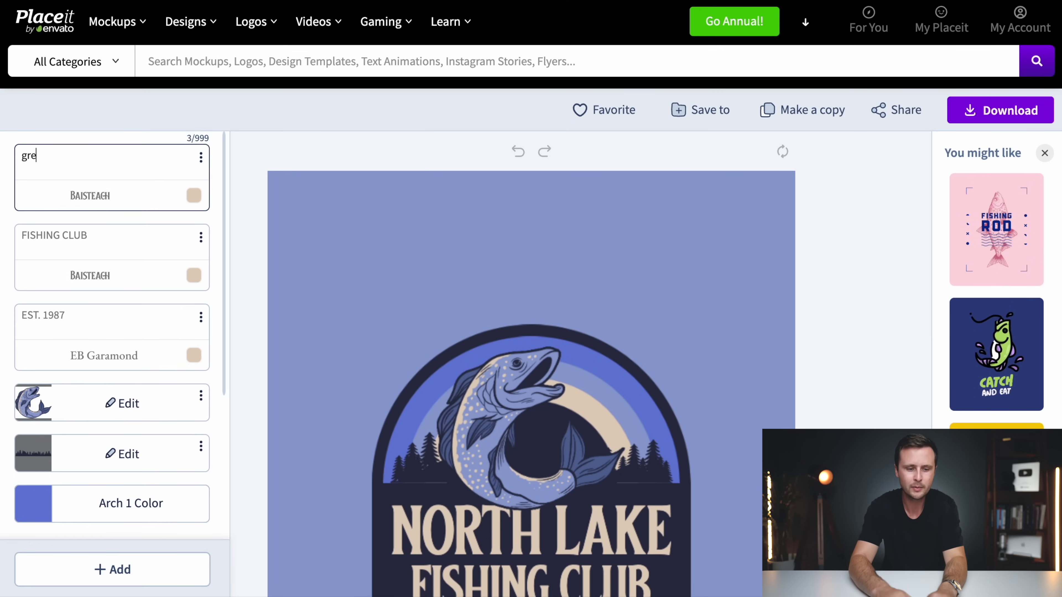
type("g")
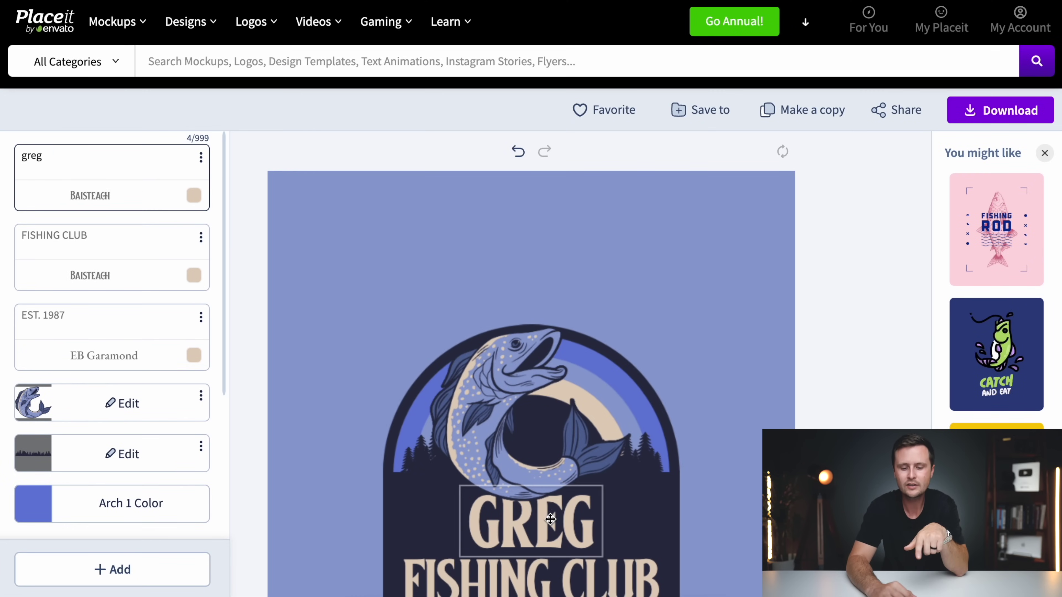
Replace the design's first text line with the copied slogan "Caffeine and Casts: Hooked on the Good Stuff.".
scroll(621, 513, "down", 2)
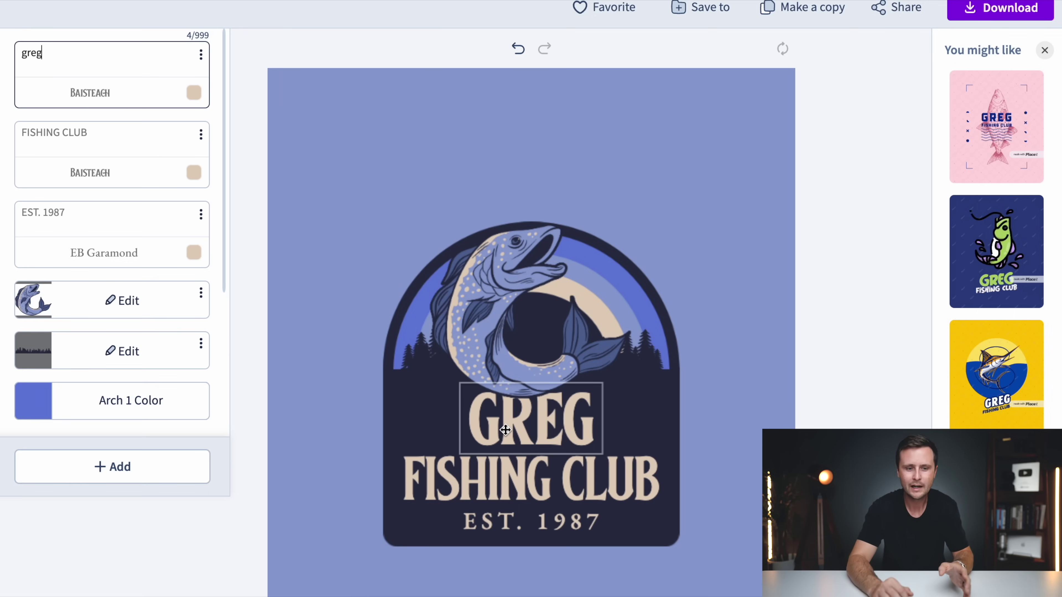
double_click(56, 53)
key("ctrl+v")
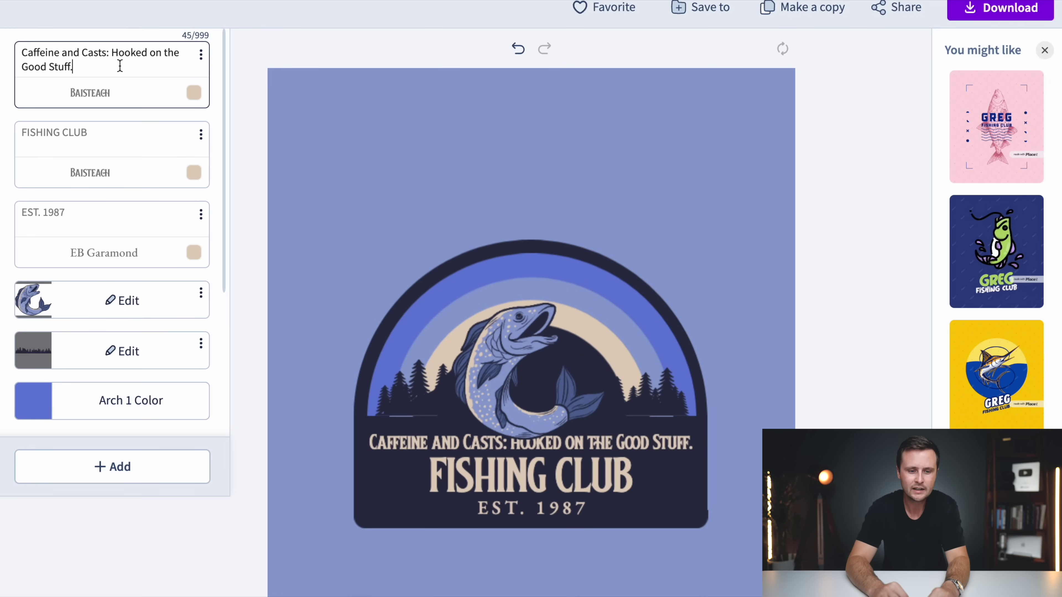
Split the slogan across two text lines, replacing "FISHING CLUB" with "Hooked on the Good Stuff" without the colon and final period.
left_click_drag(118, 64, 105, 53)
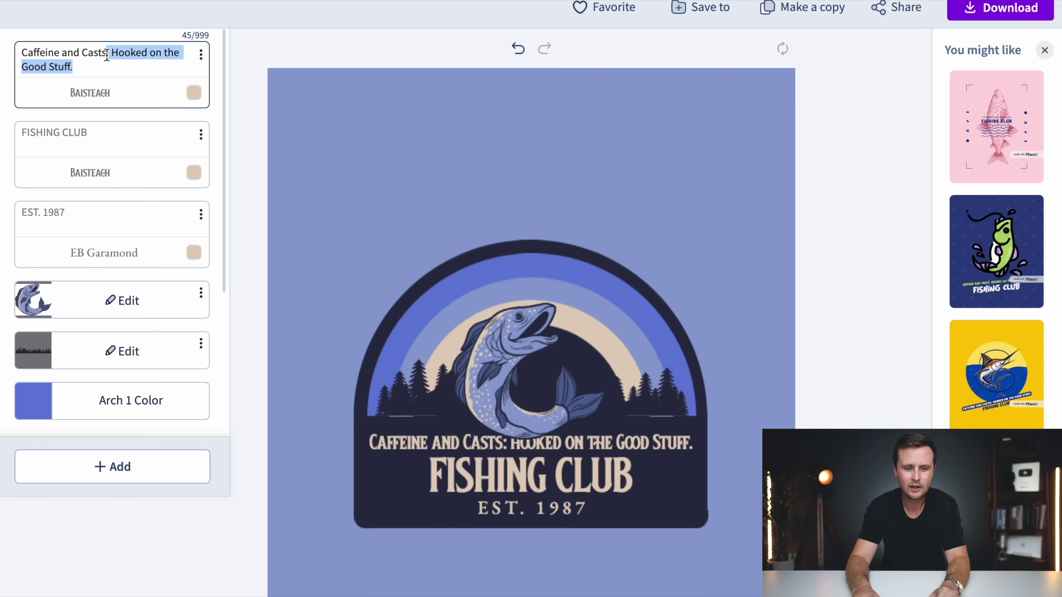
key("ctrl+x")
triple_click(102, 137)
key("ctrl+v")
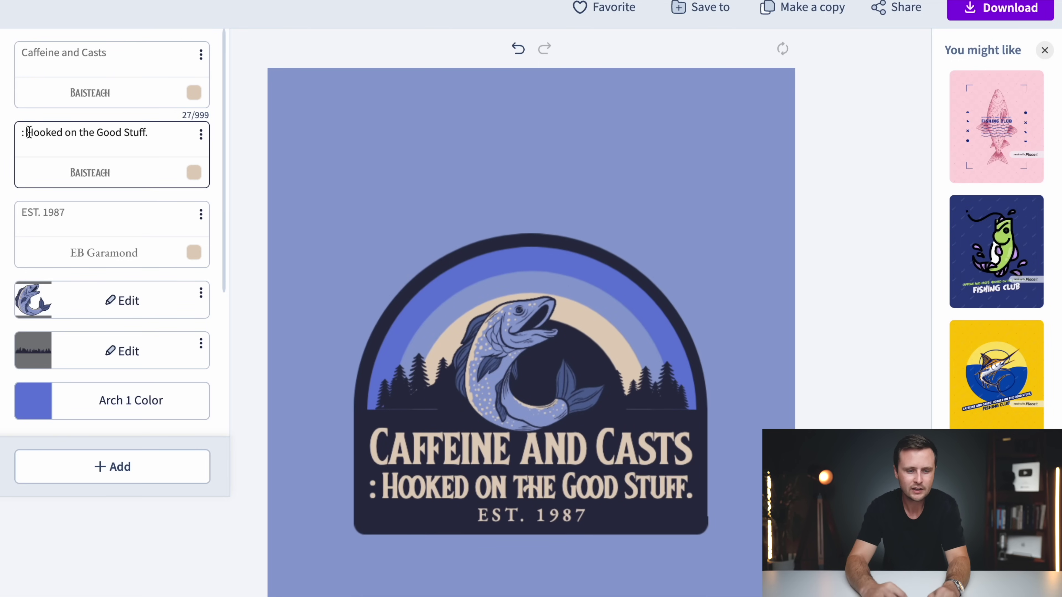
left_click(29, 133)
key("BackSpace")
key("BackSpace")
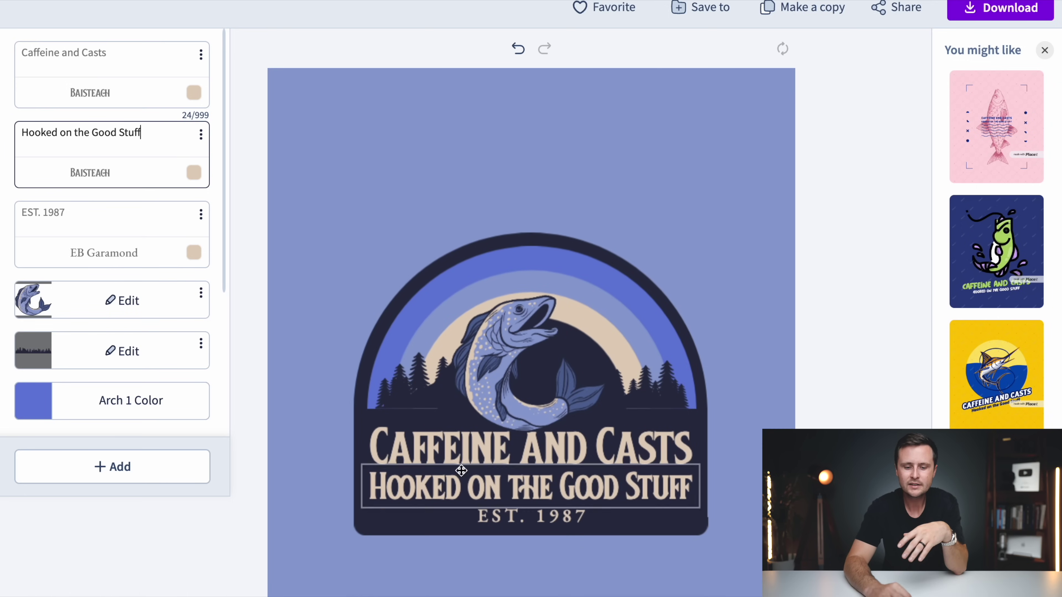
Try enlarging and repositioning the "Caffeine and Casts" line on the badge, and reset the layout.
mouse_move(486, 441)
left_mouse_down()
mouse_move(467, 326)
mouse_move(475, 444)
left_mouse_up()
left_click_drag(356, 411, 279, 367)
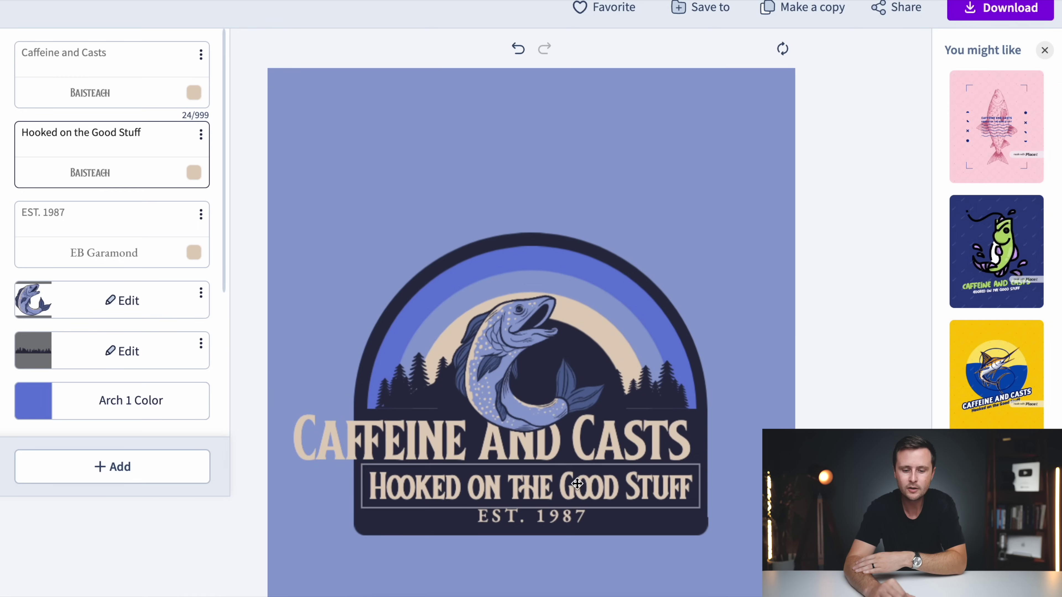
left_click_drag(503, 437, 543, 445)
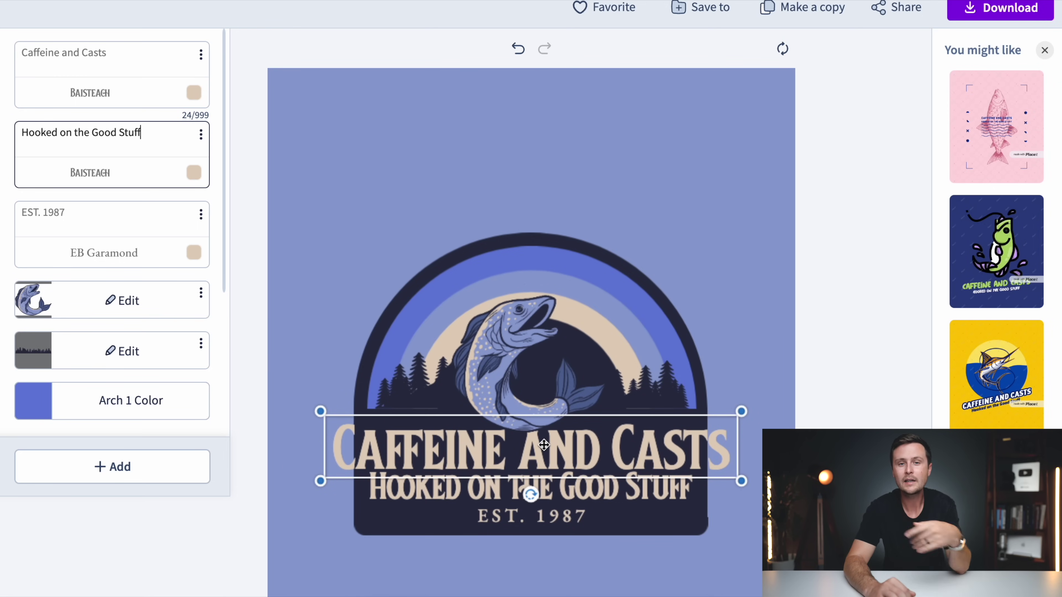
left_click(518, 50)
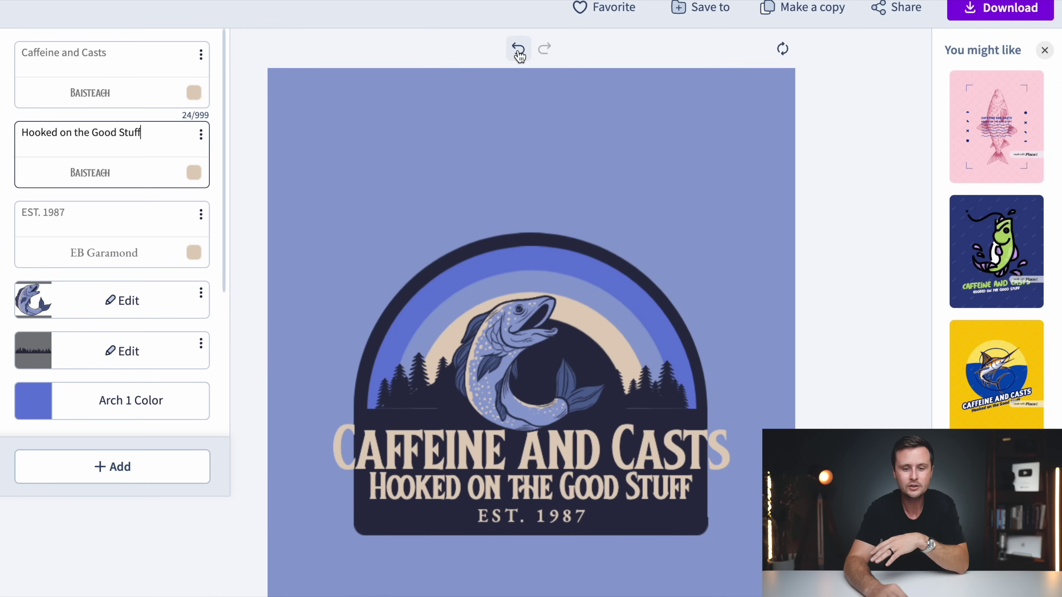
left_click(518, 51)
left_click(518, 50)
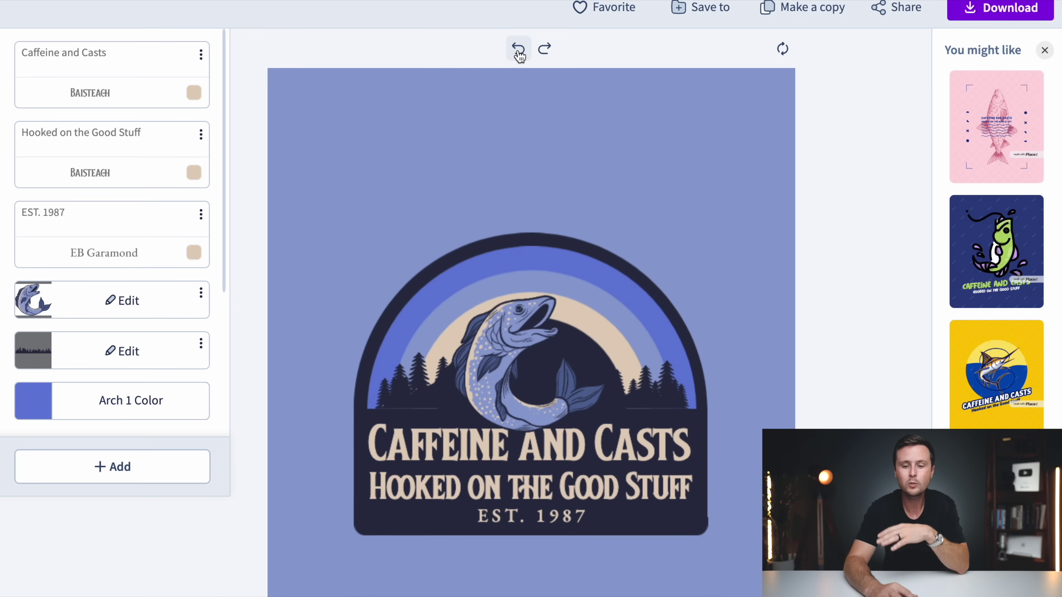
left_click_drag(527, 443, 614, 439)
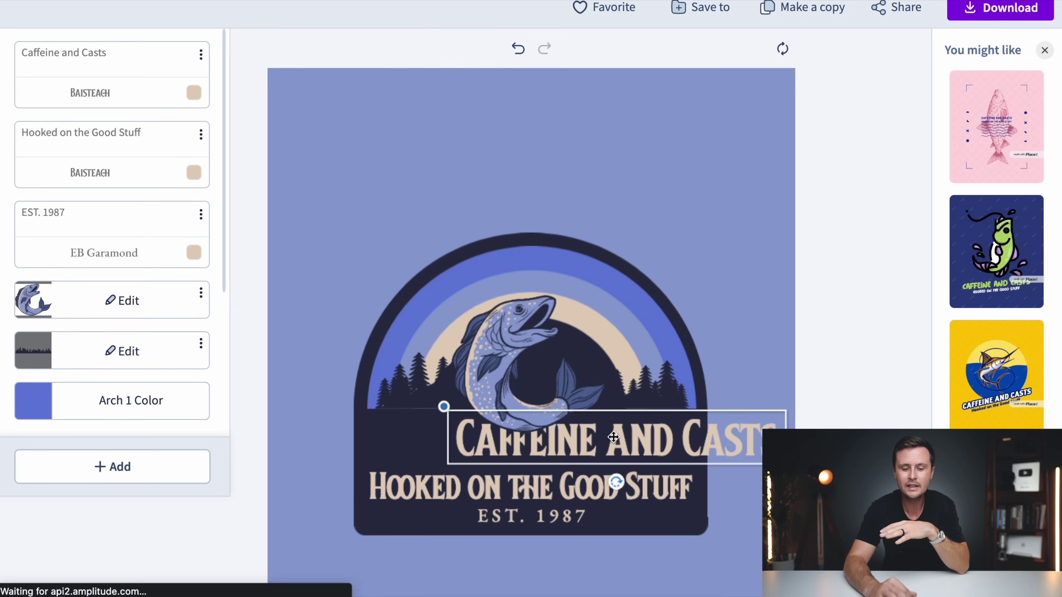
left_click(783, 50)
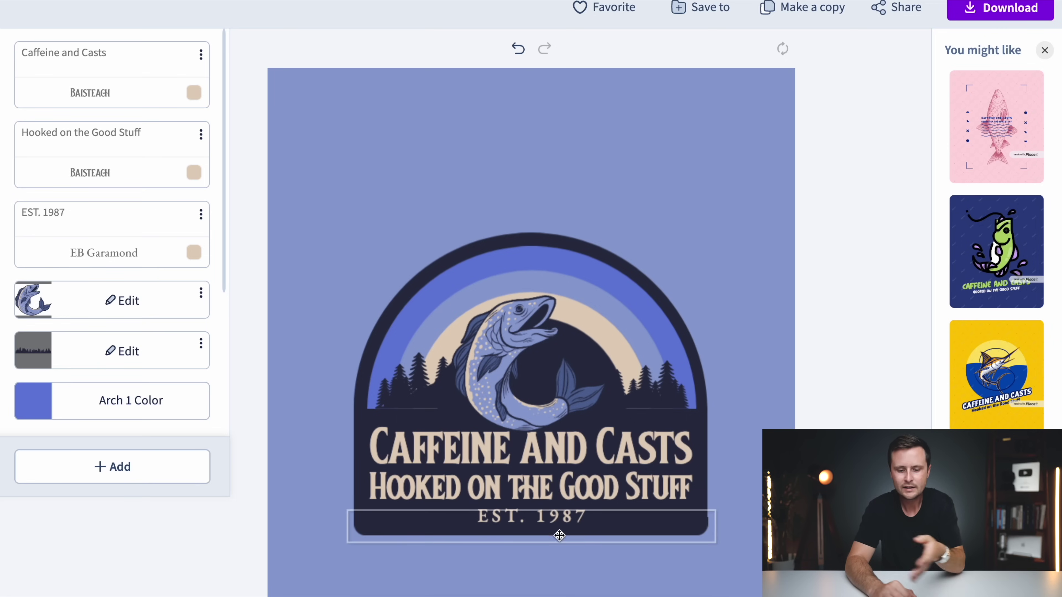
Hide the "EST. 1987" text line and show it again.
left_click(201, 214)
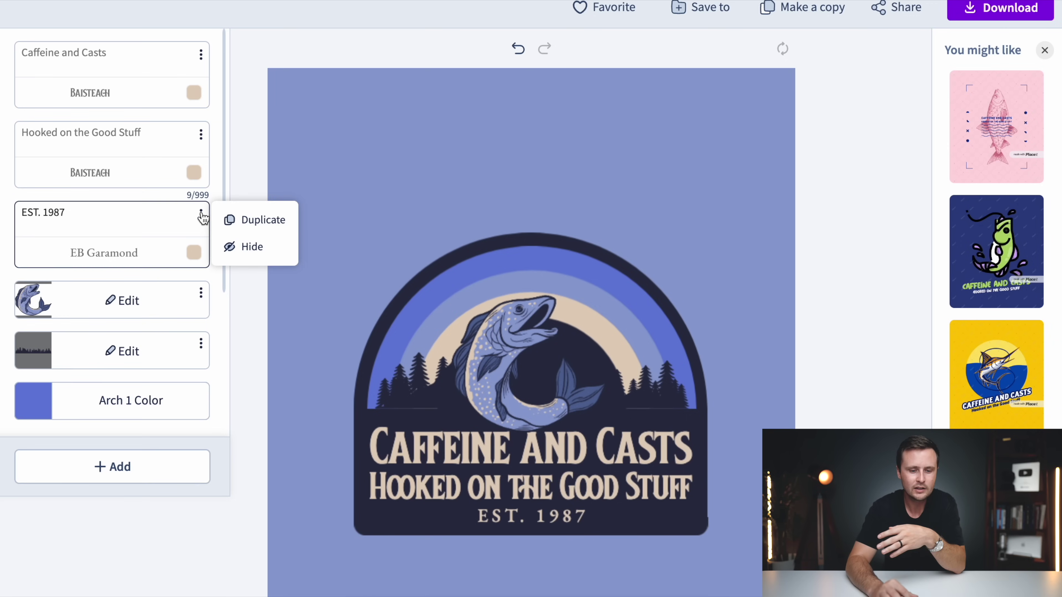
left_click(247, 251)
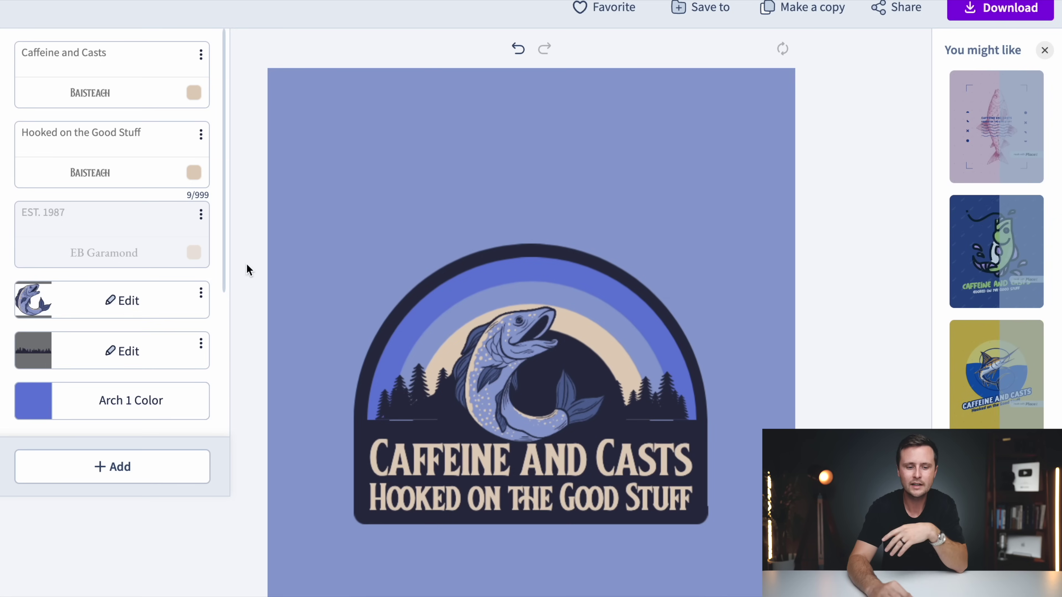
left_click(200, 215)
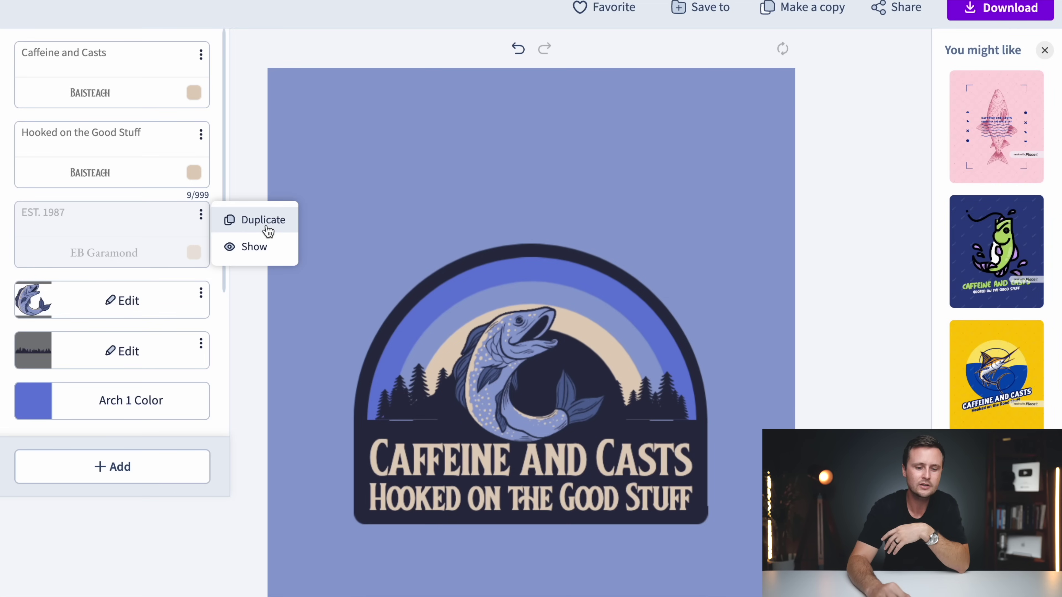
left_click(258, 251)
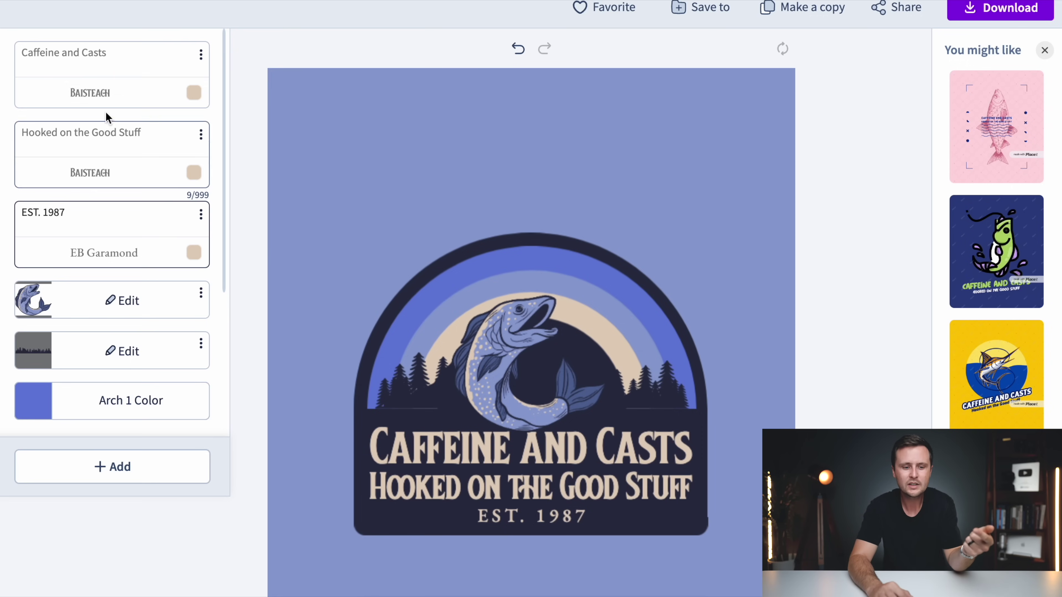
Search the replacement graphics for "fish" and browse the alternatives to the badge's fish illustration.
left_click(125, 306)
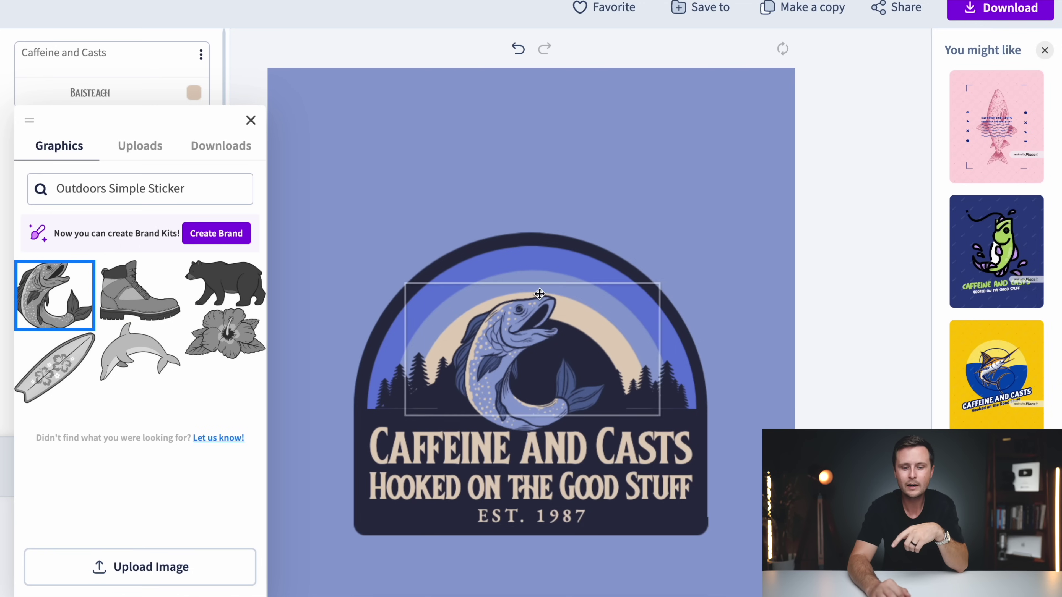
key("ctrl+z")
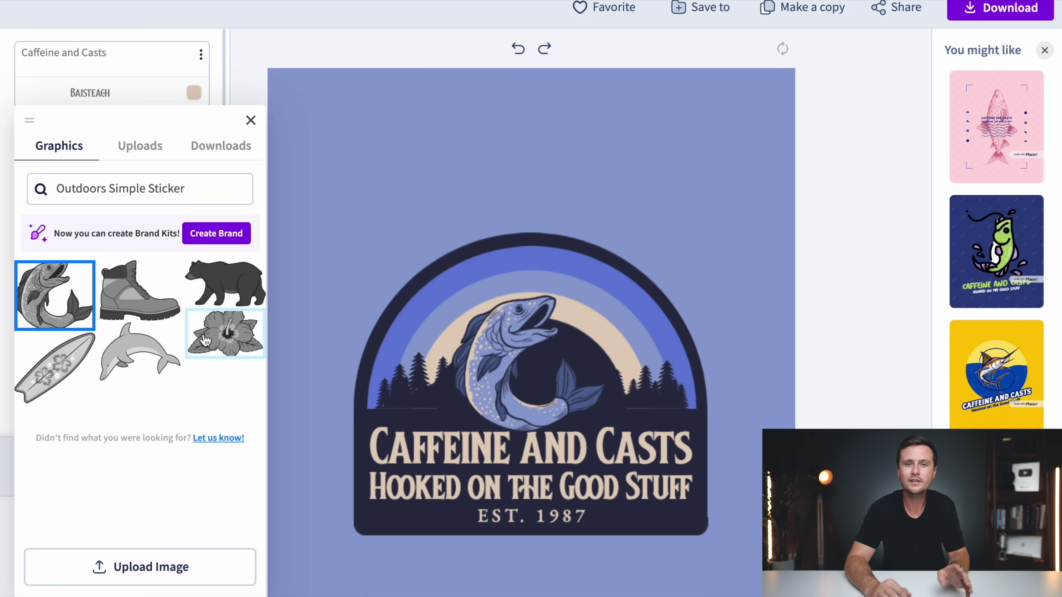
left_click(190, 192)
key("ctrl+a")
type("fish")
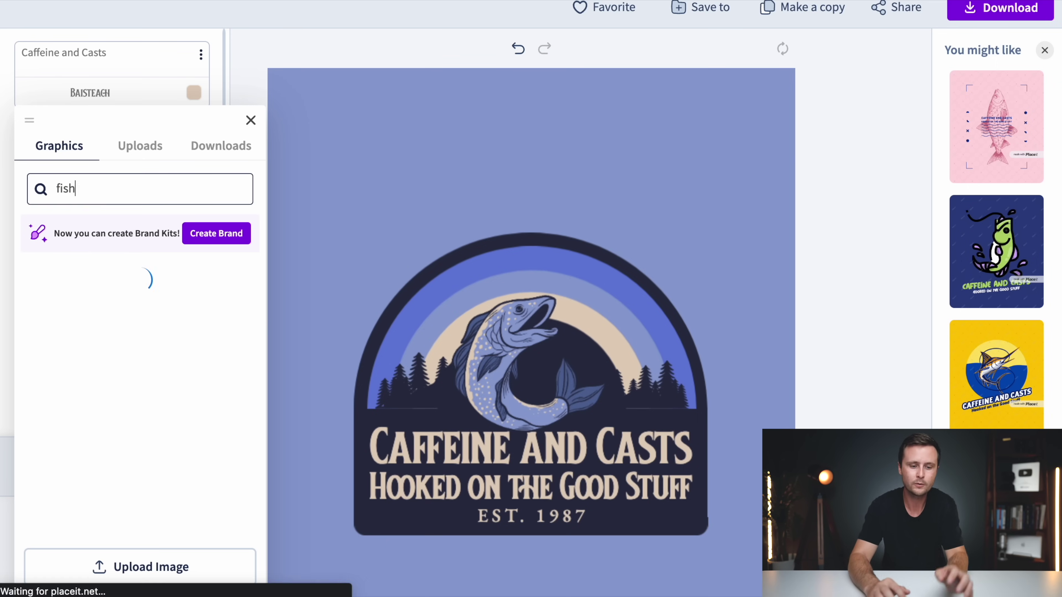
scroll(138, 376, "down", 3)
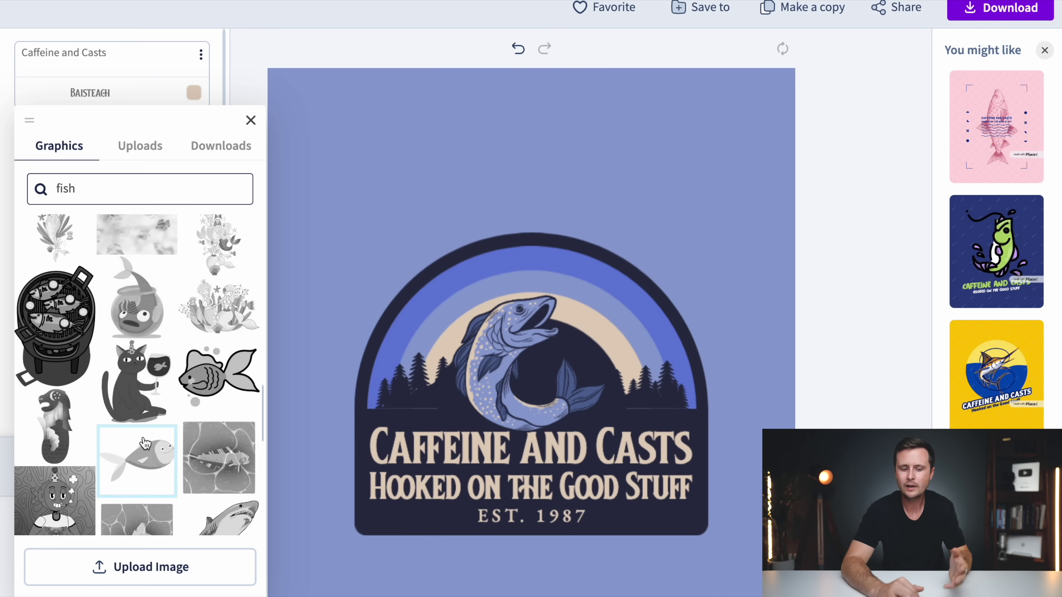
scroll(138, 439, "down", 5)
scroll(145, 442, "up", 8)
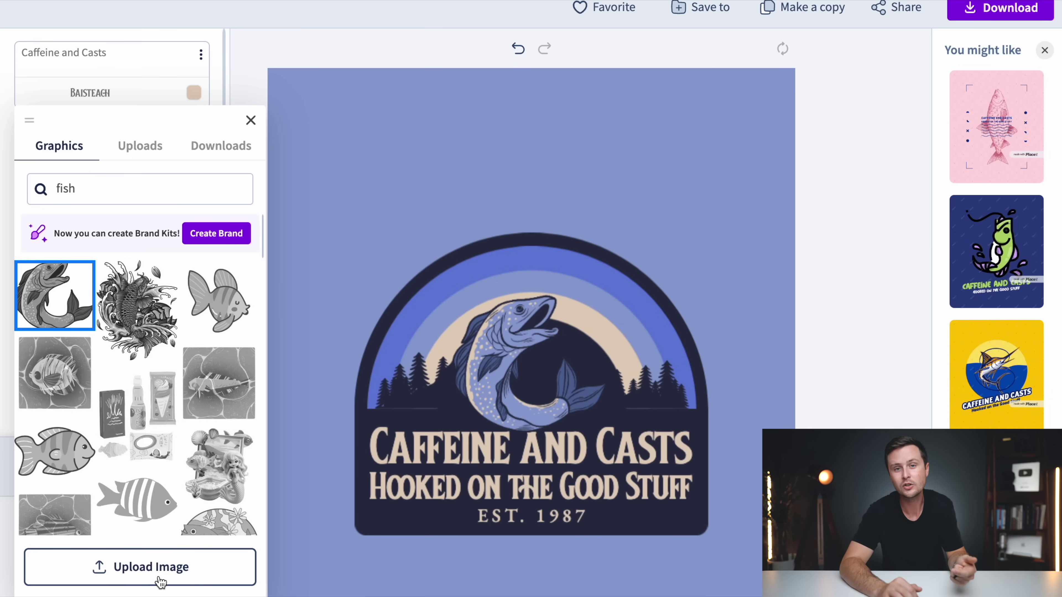
left_click(251, 121)
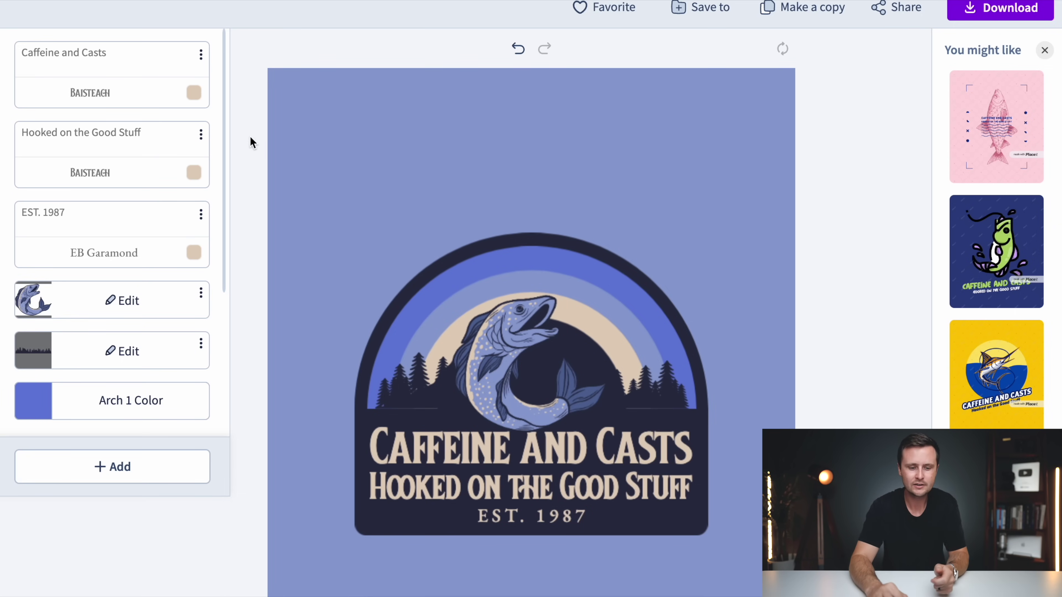
Replace the badge's tree line with the Horizontal Outdoors graphic of taller pines at both ends, undoing the accidental shift of the trees.
left_click(117, 351)
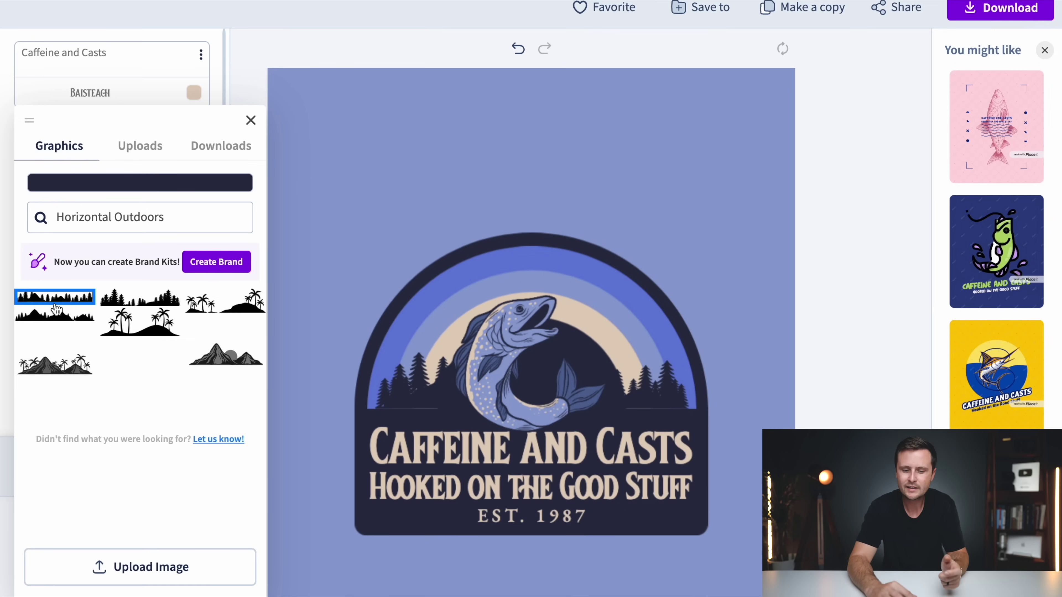
left_click(410, 398)
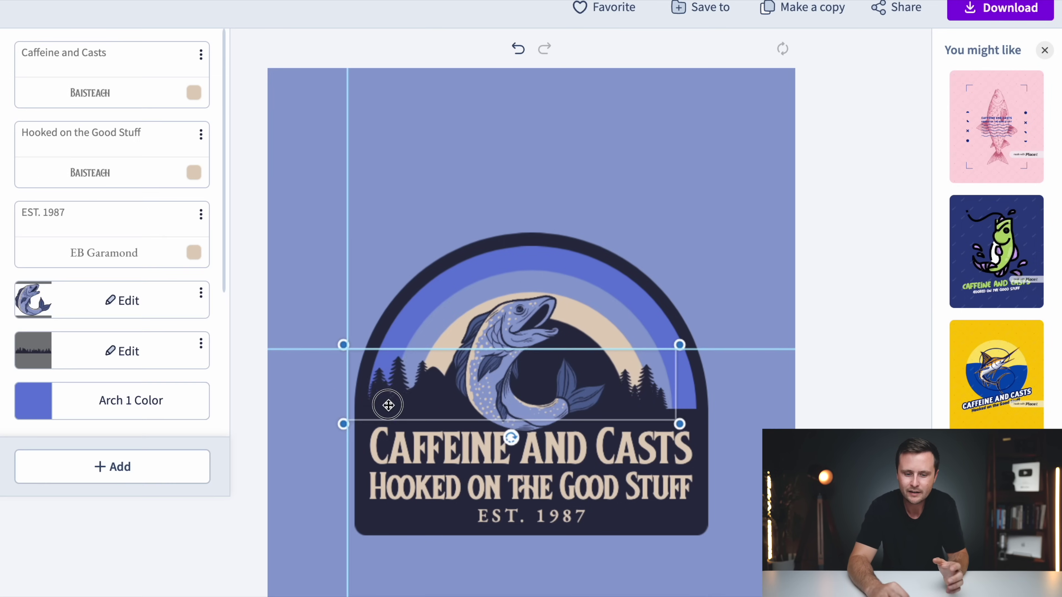
left_click(519, 48)
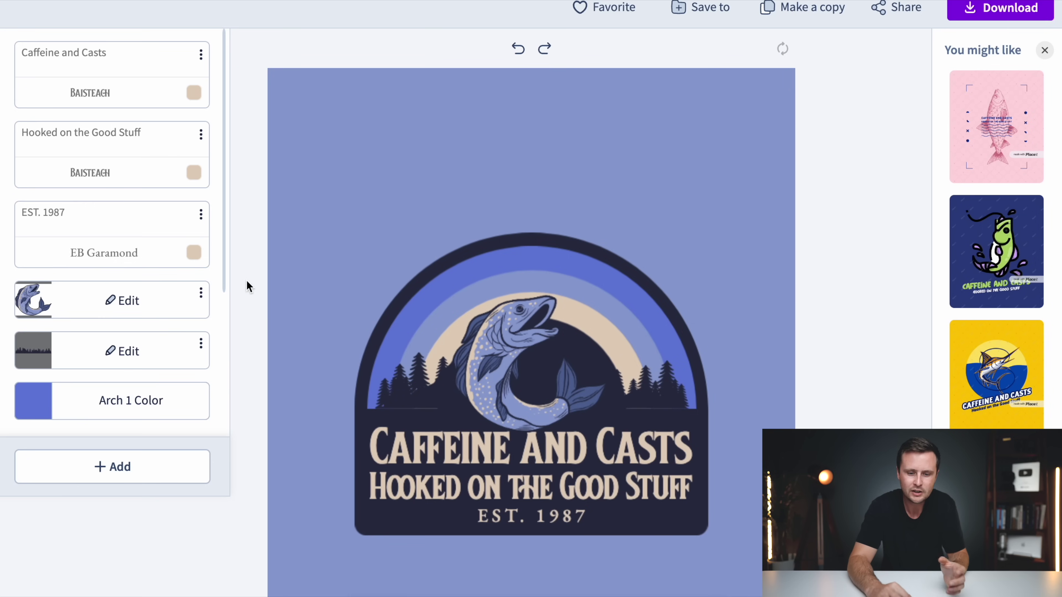
left_click(115, 351)
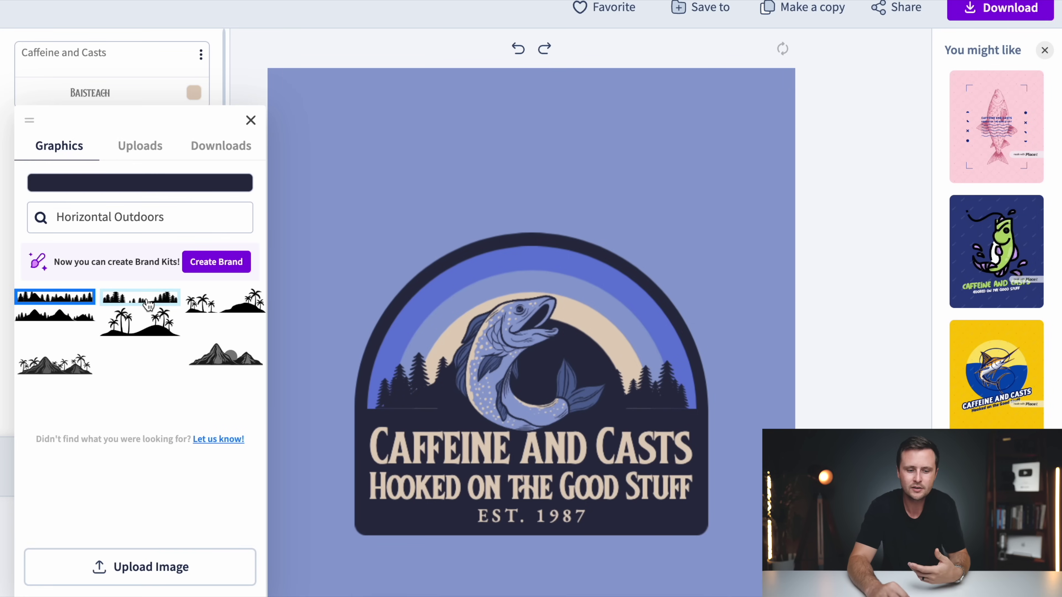
left_click(139, 298)
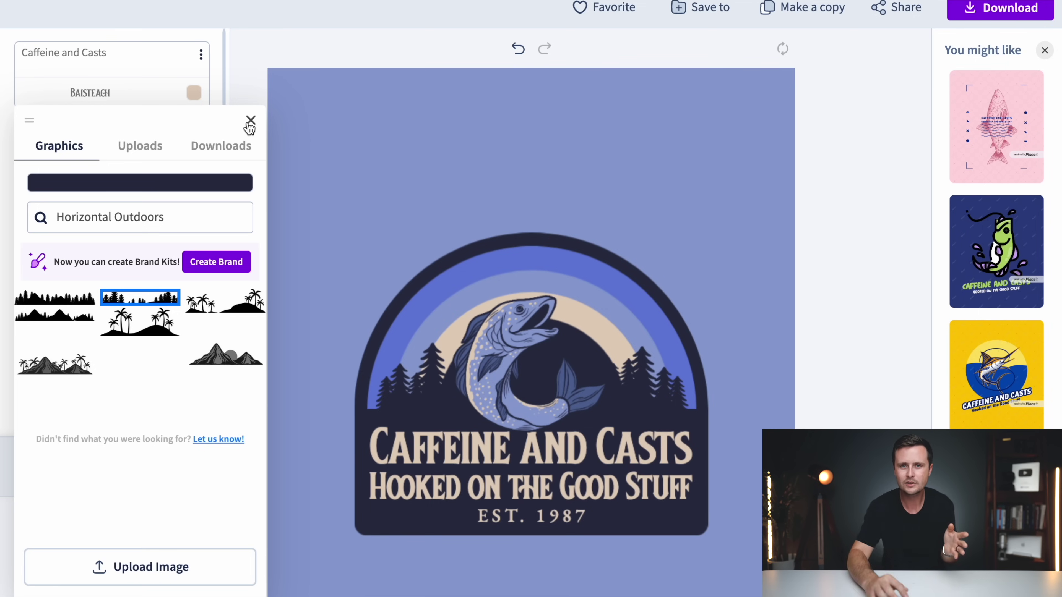
left_click(682, 344)
Look over the color palettes available for Arch 1 Color.
scroll(111, 352, "down", 5)
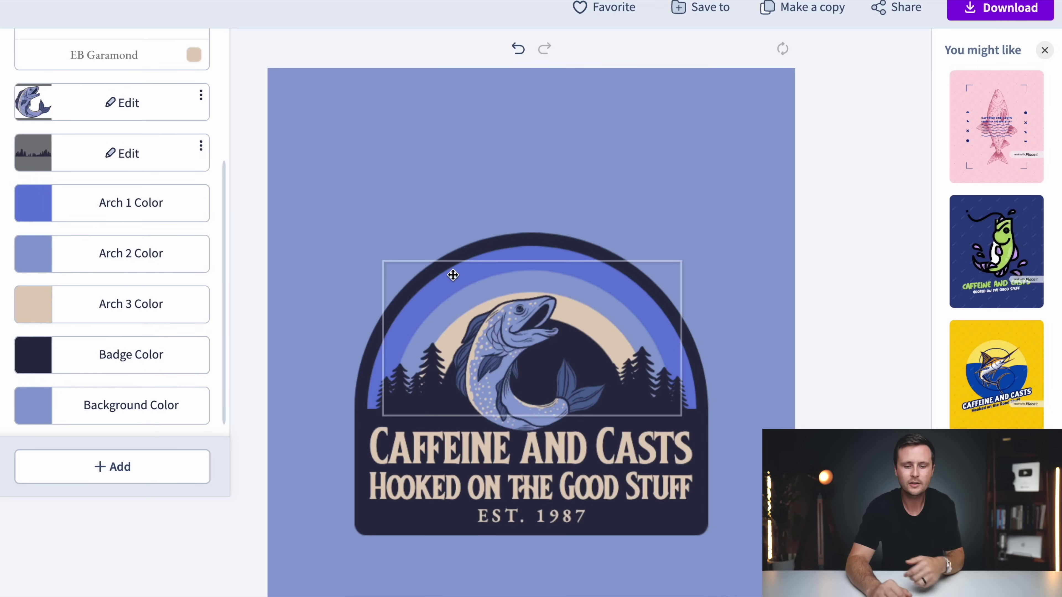
left_click(138, 211)
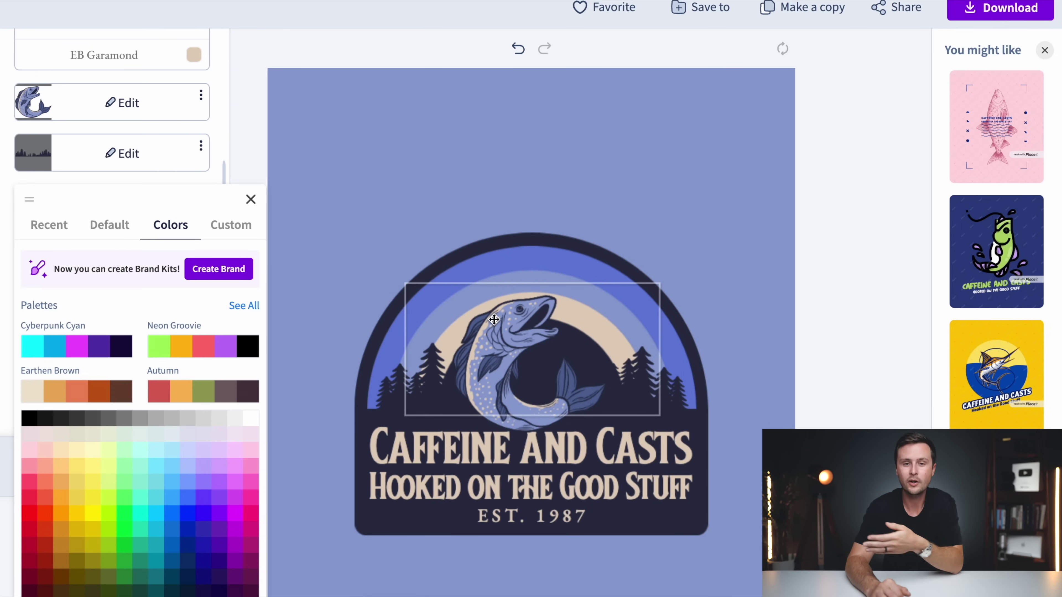
left_click(251, 199)
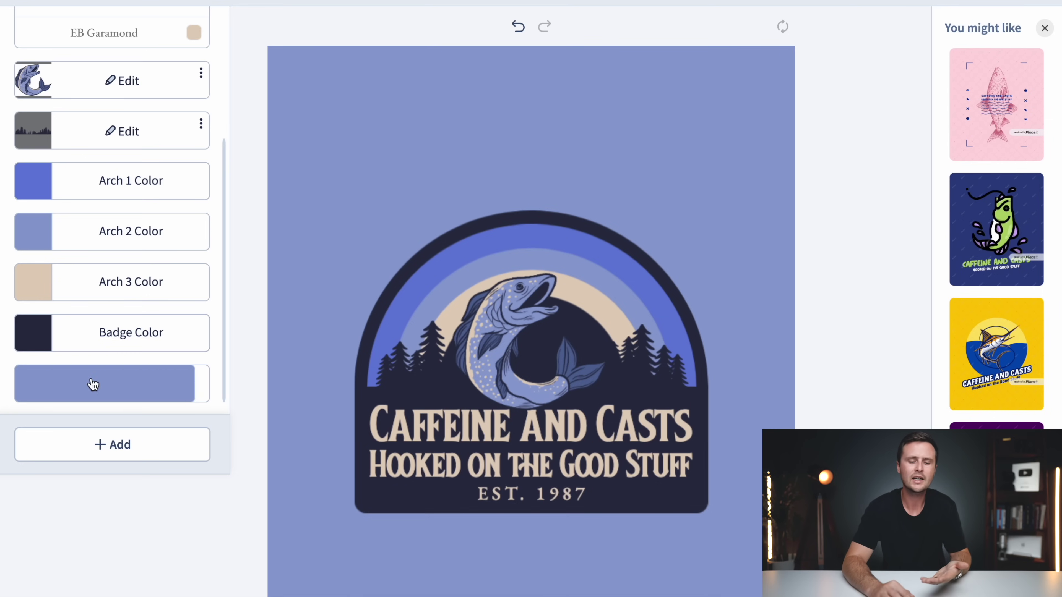
Set the design's background color to transparent.
left_click(118, 391)
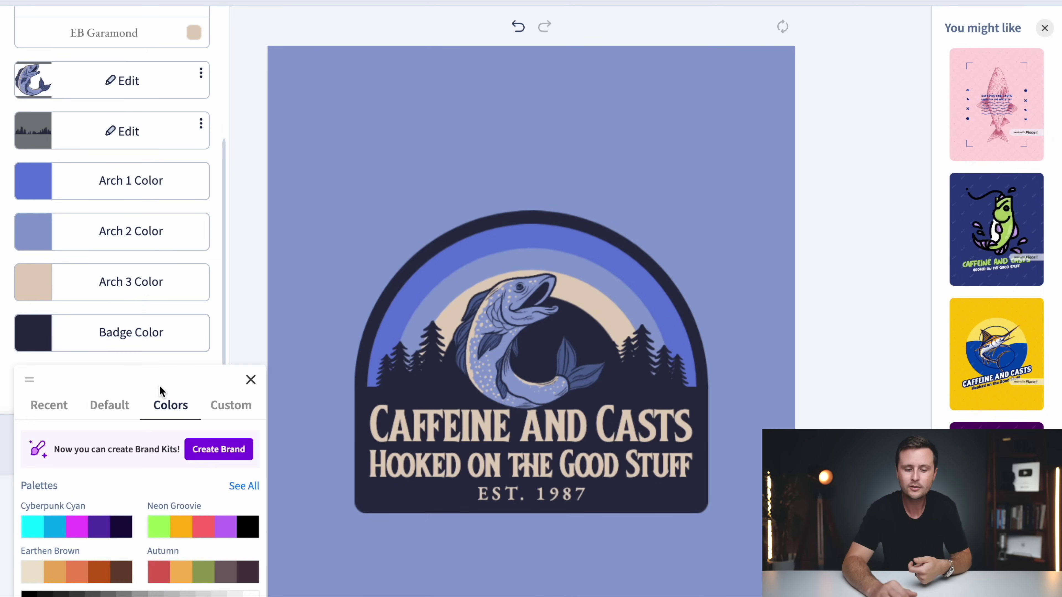
scroll(160, 386, "down", 5)
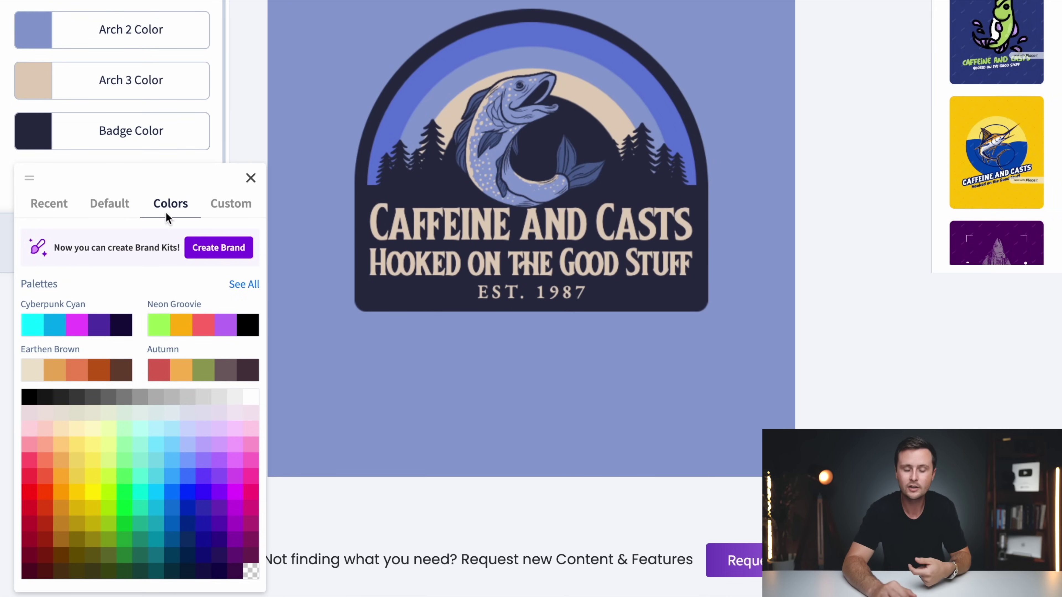
scroll(197, 448, "down", 2)
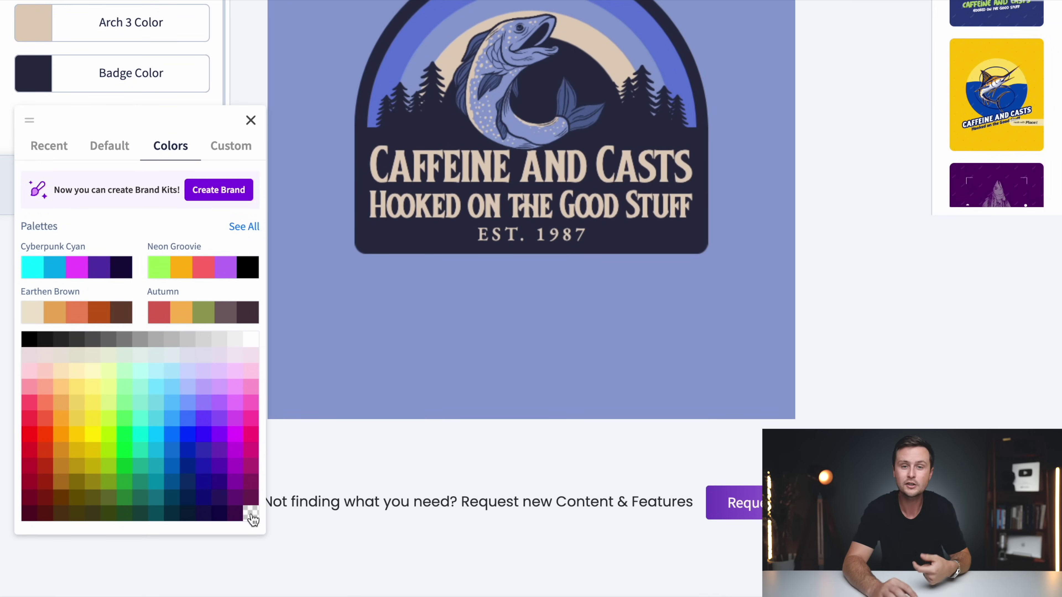
left_click(251, 513)
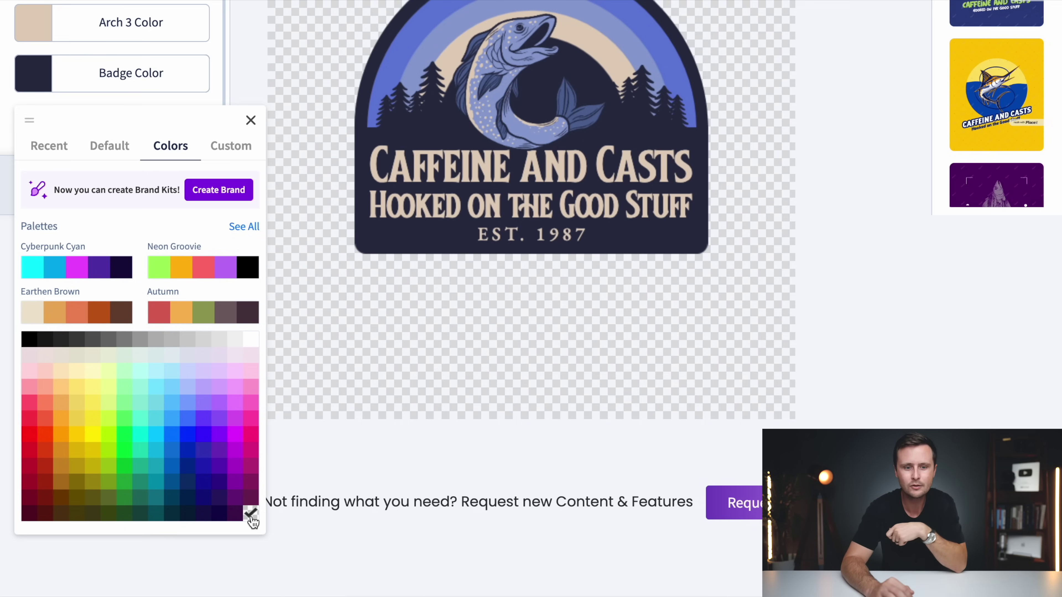
left_click(250, 121)
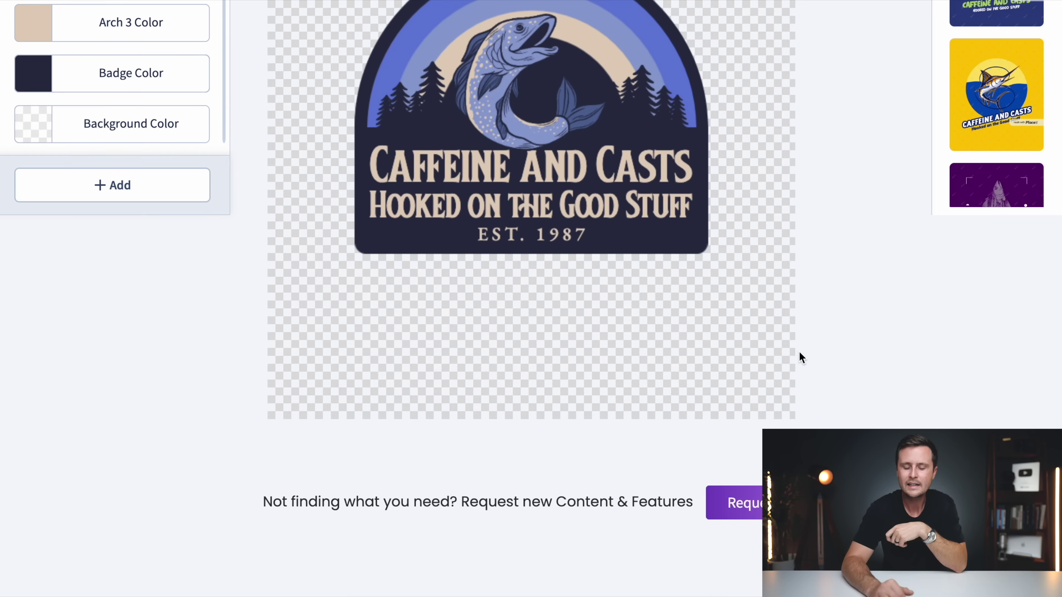
scroll(800, 352, "up", 4)
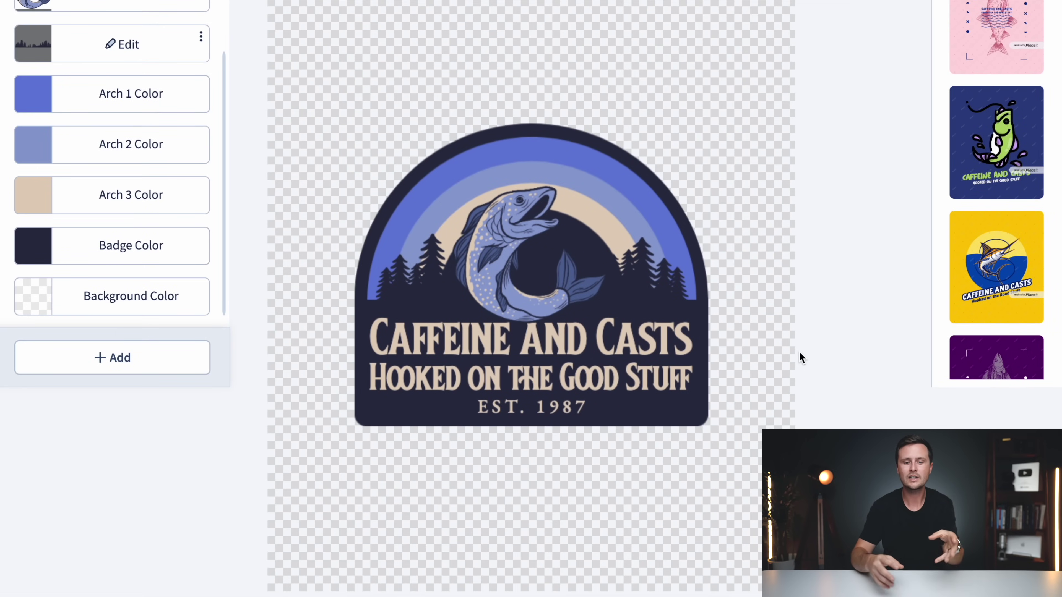
scroll(798, 350, "up", 2)
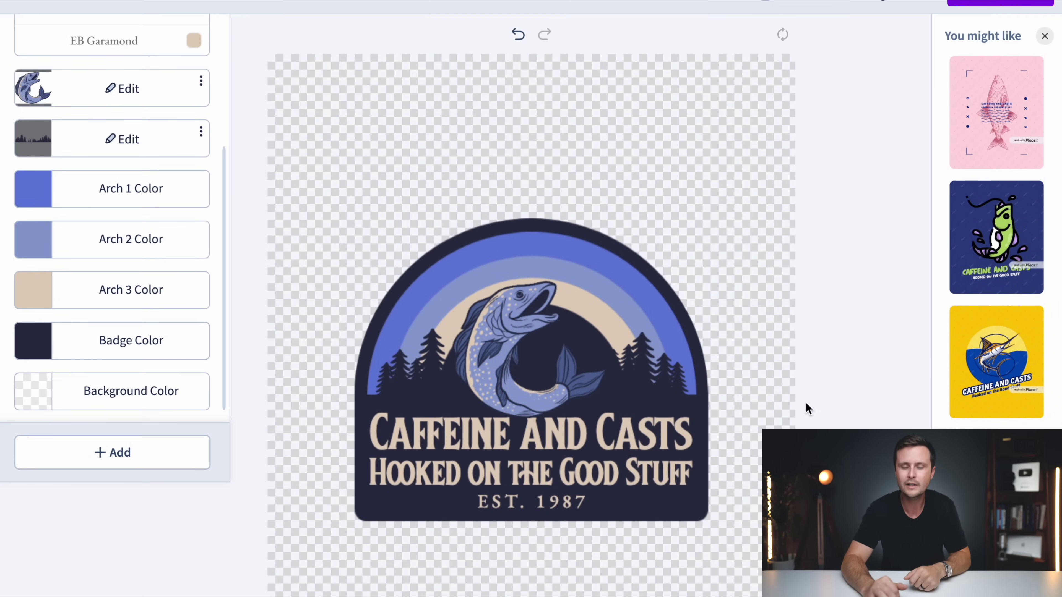
scroll(806, 404, "down", 8)
scroll(832, 296, "up", 9)
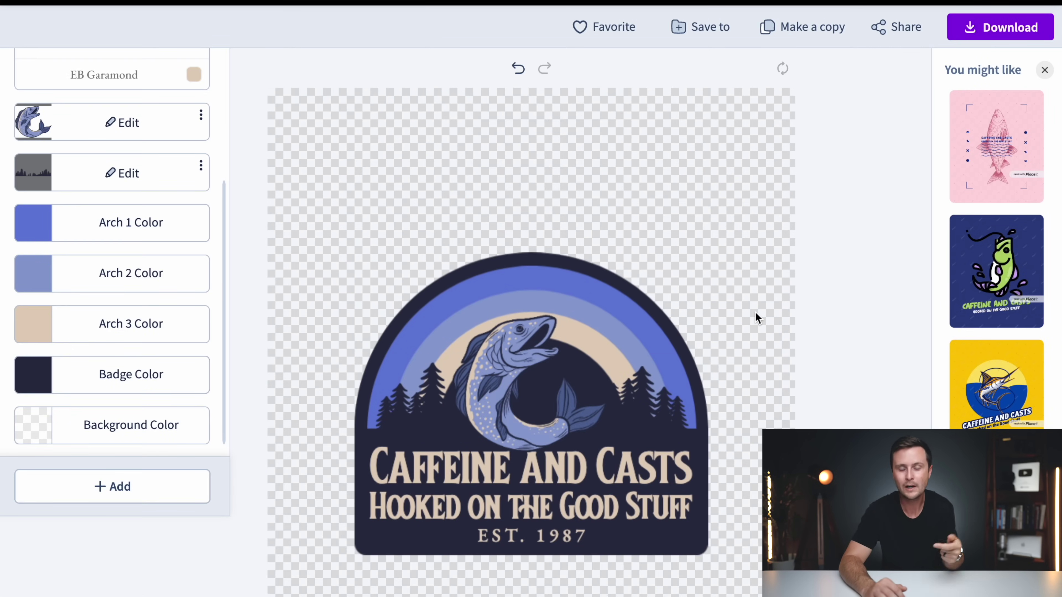
Download the finished badge design and inspect the downloaded image up close.
left_click(1015, 30)
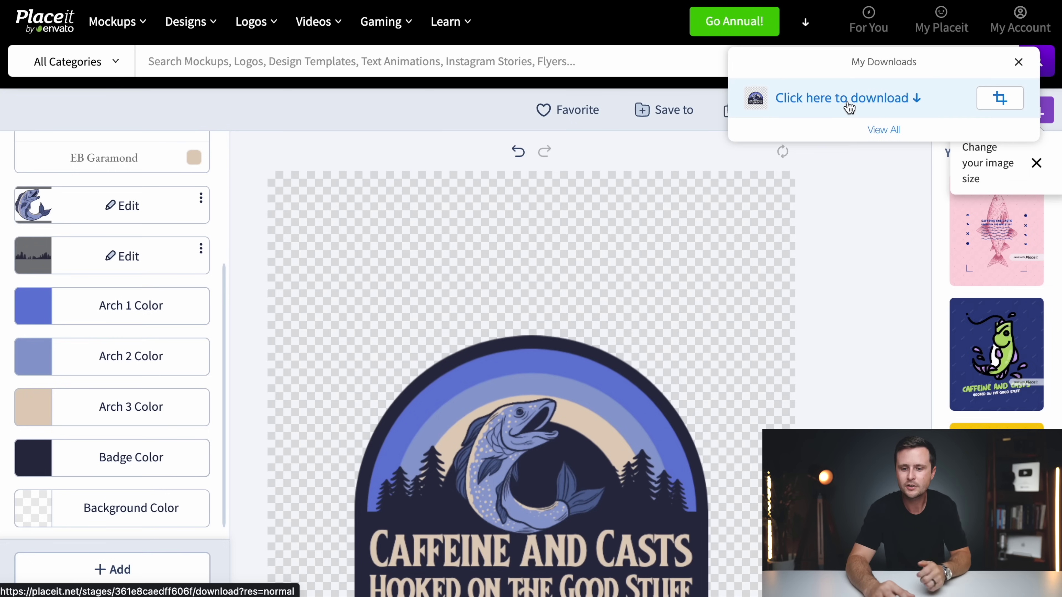
left_click(848, 107)
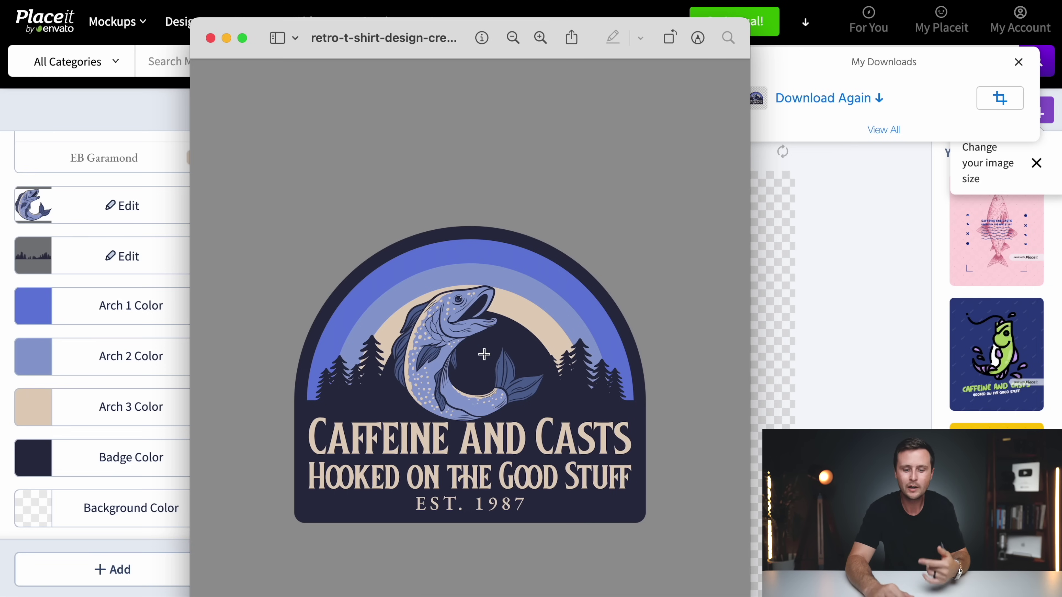
scroll(393, 413, "up", 5)
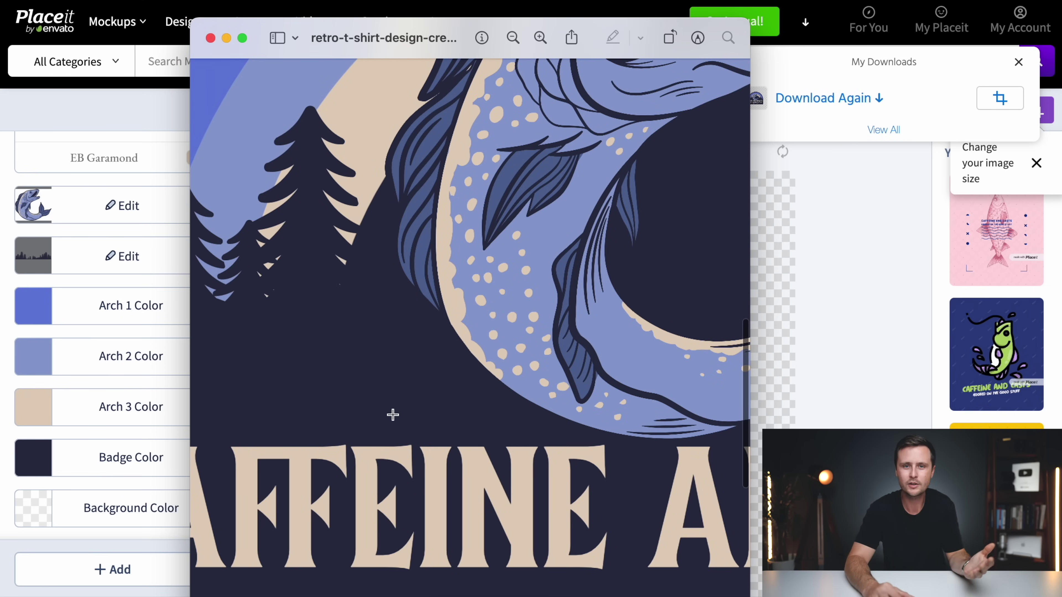
scroll(393, 414, "down", 5)
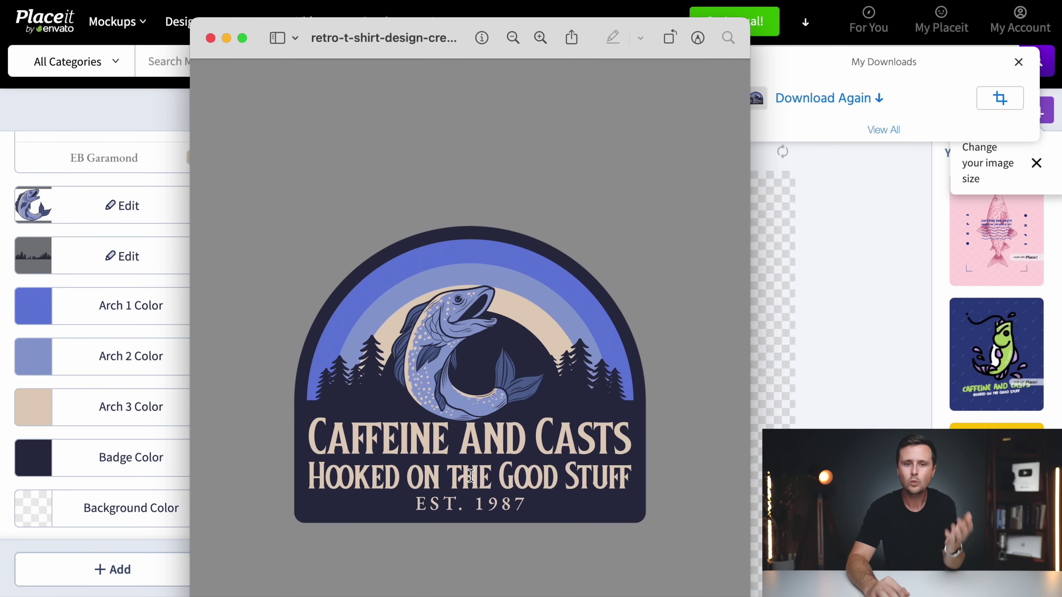
Rename the downloaded image as "Caffeine and Casts/ Hooked on the Good Stuff." and close its preview window.
left_click(402, 38)
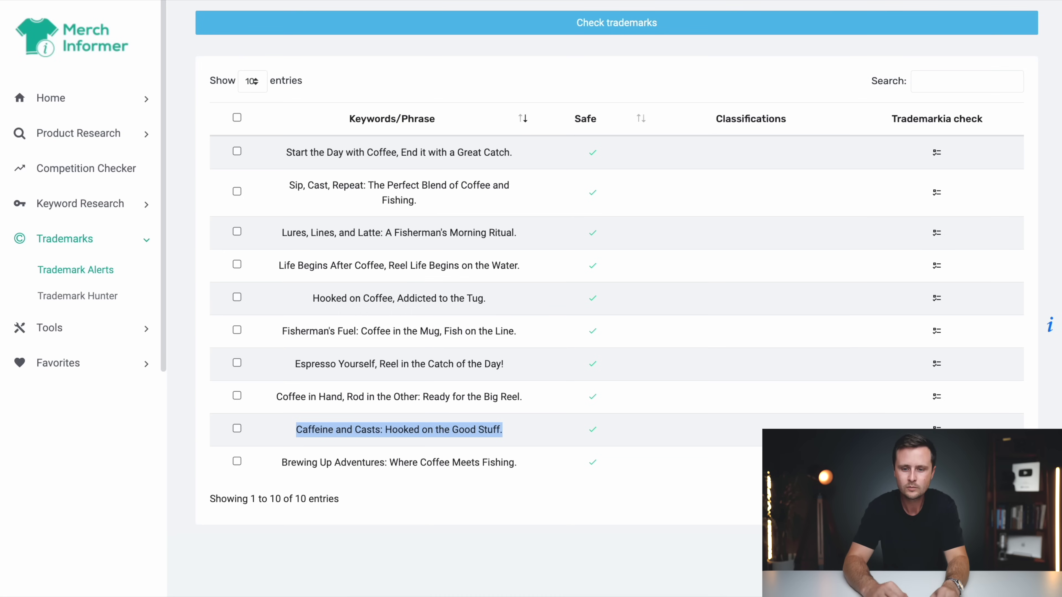
key("super+Tab")
type("Caffeine and Casts/ Hooked on the Good Stuff.")
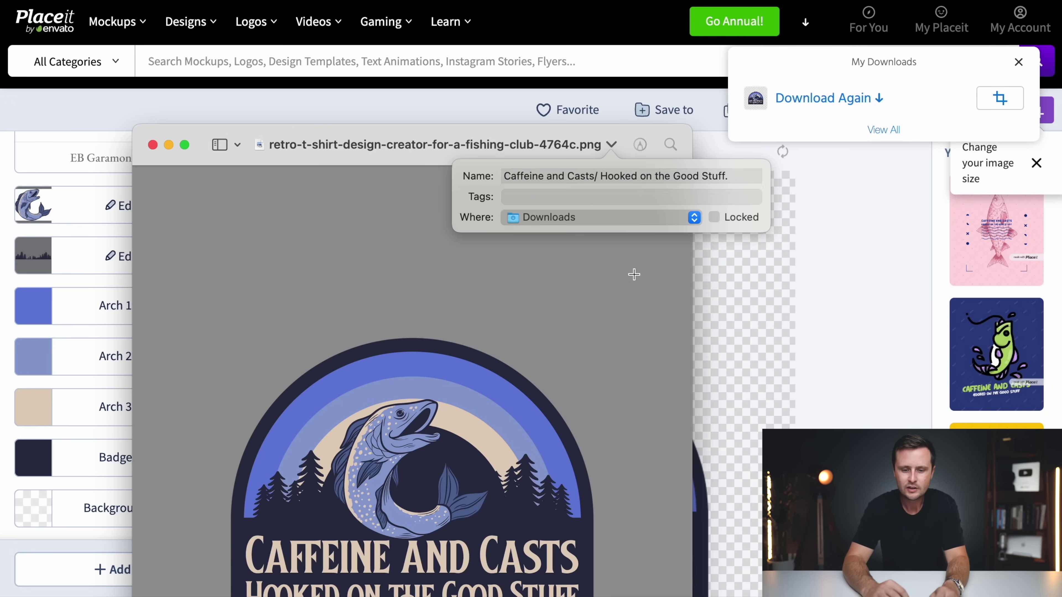
key("Return")
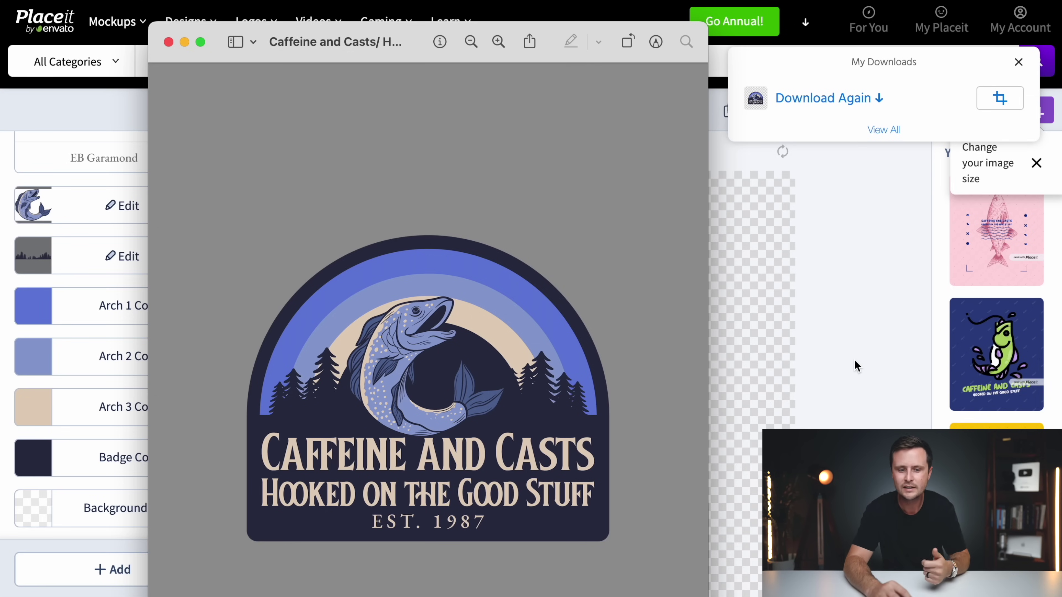
key("super+w")
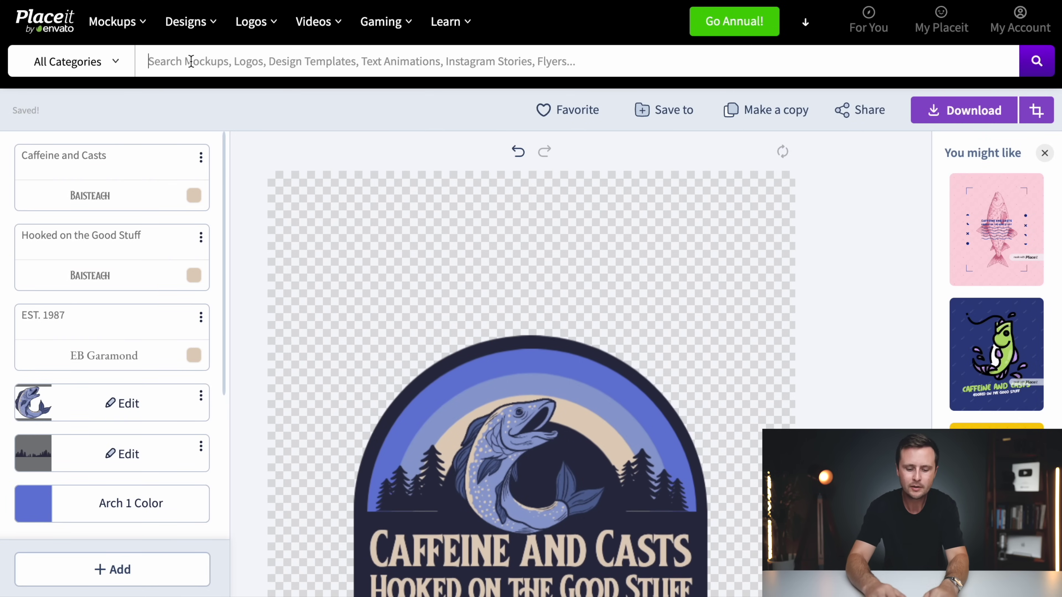
Search for "fishing" within the Mockups category.
left_click(190, 62)
type("fishing")
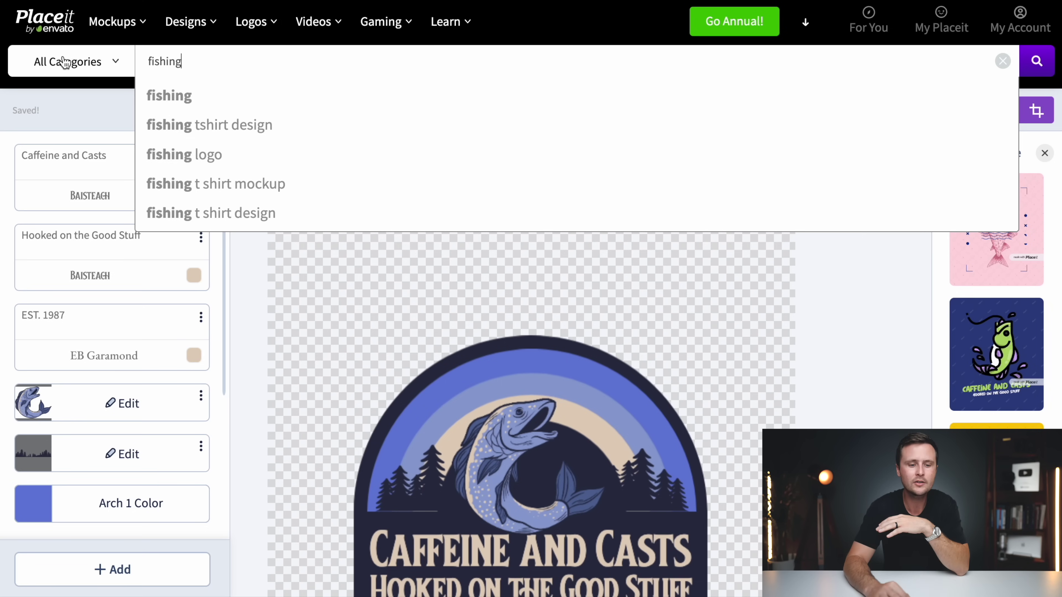
left_click(73, 63)
left_click(55, 142)
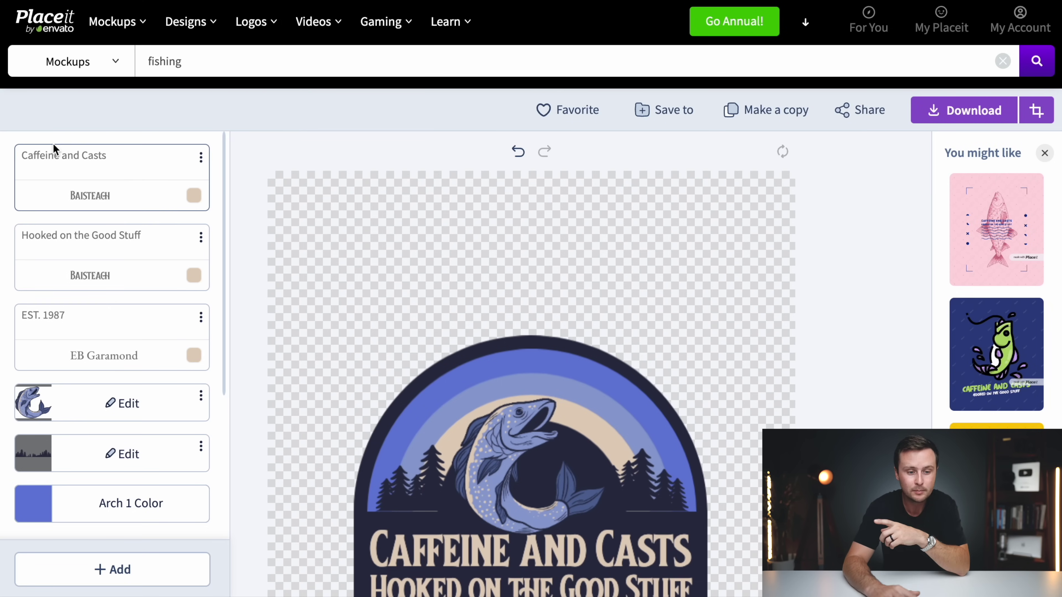
left_click(1038, 63)
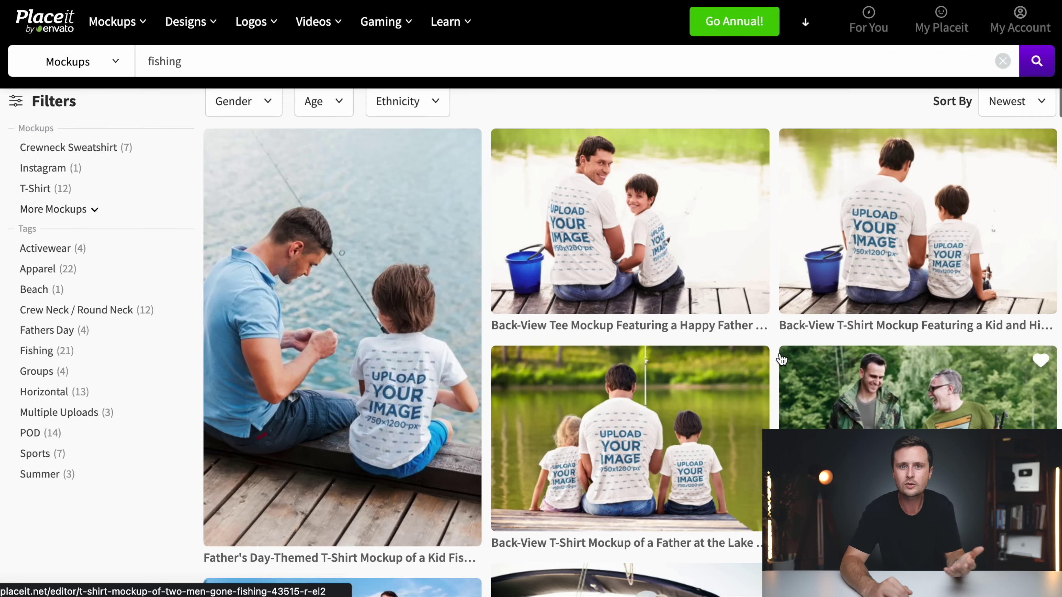
Browse the fishing mockups and open Sweatshirt Mockup of a Man About to Go Fishing.
scroll(781, 359, "down", 6)
scroll(781, 359, "down", 2)
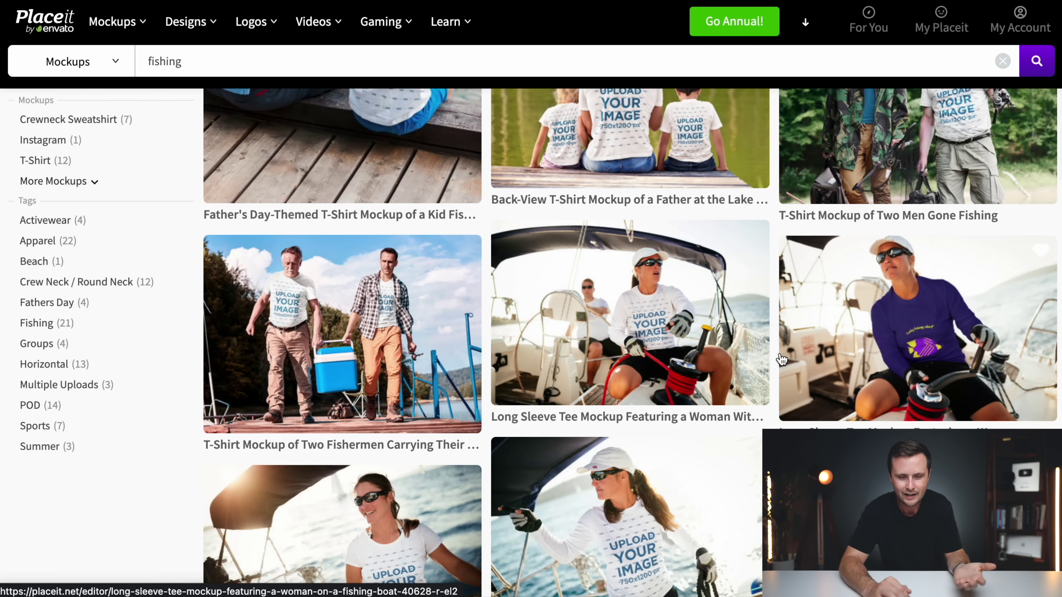
scroll(781, 359, "down", 8)
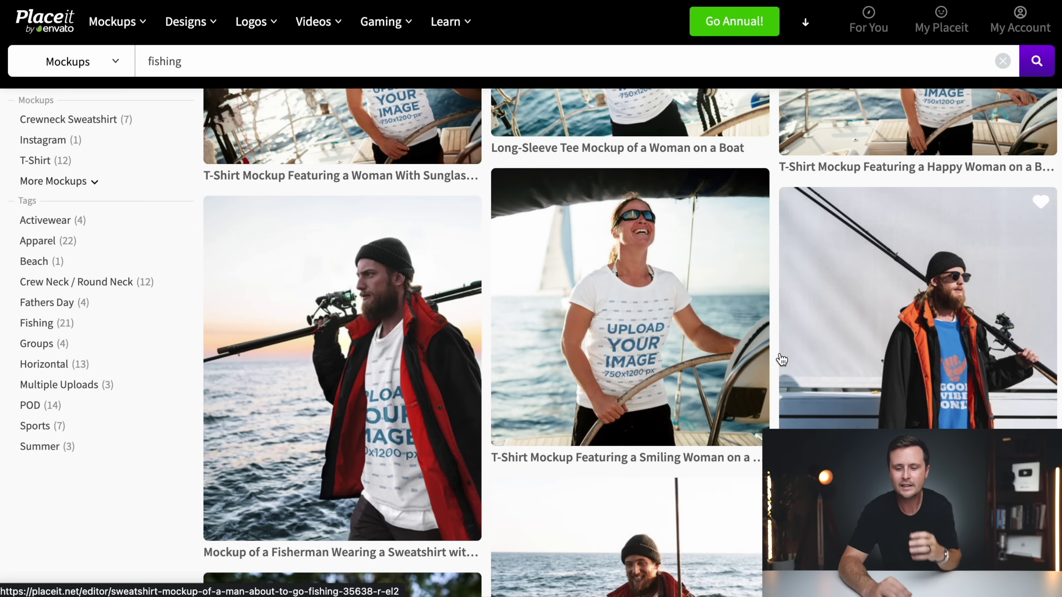
scroll(780, 359, "down", 5)
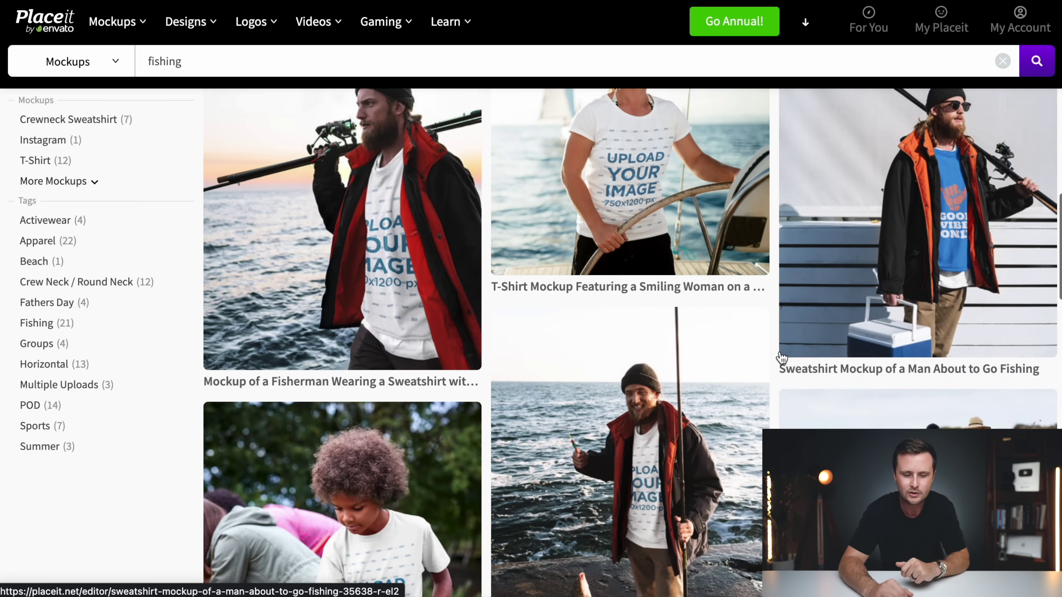
scroll(916, 381, "up", 5)
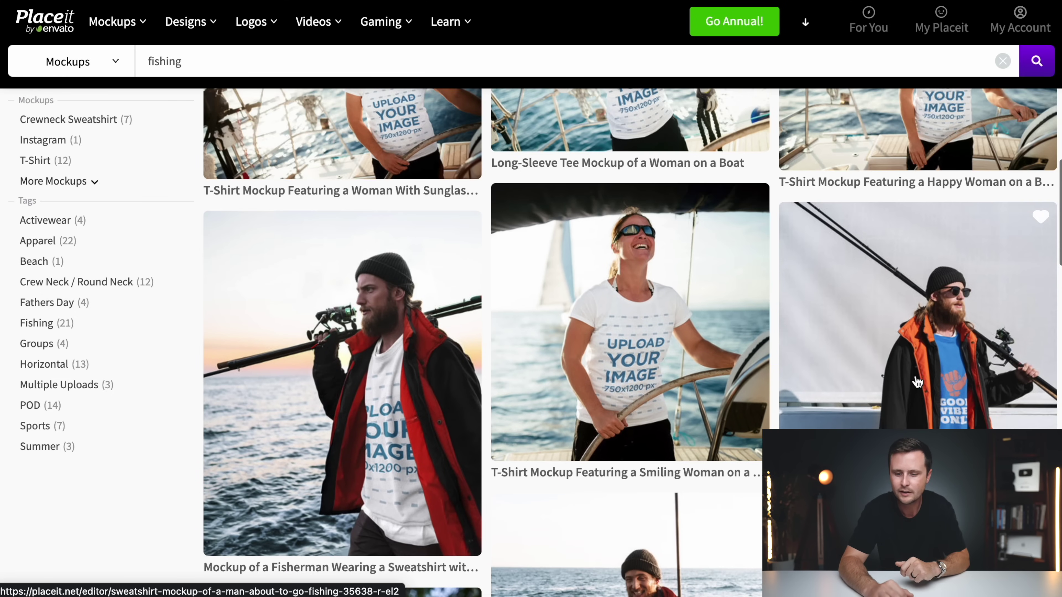
left_click(947, 391)
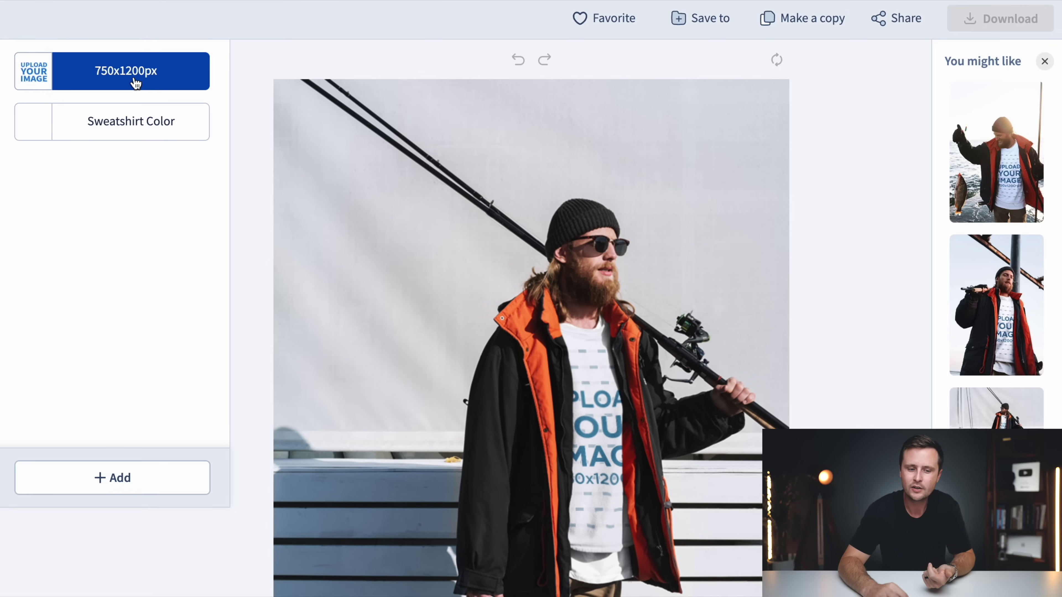
Import the badge design from the downloads into the mockup, scale it to 95%, move it near the print area's upper edge and crop.
left_click(135, 82)
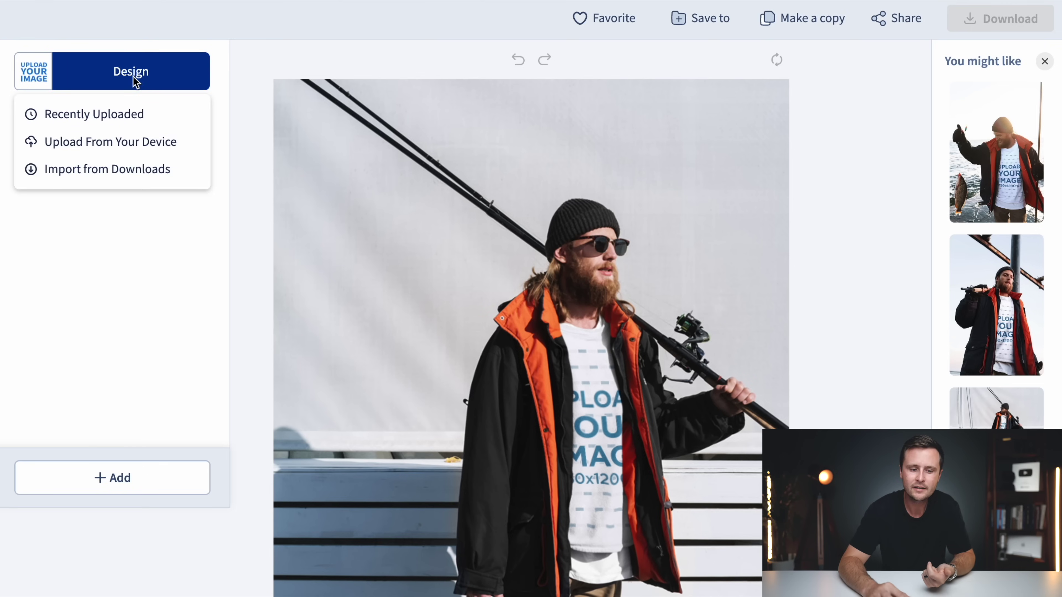
left_click(98, 179)
left_click(420, 227)
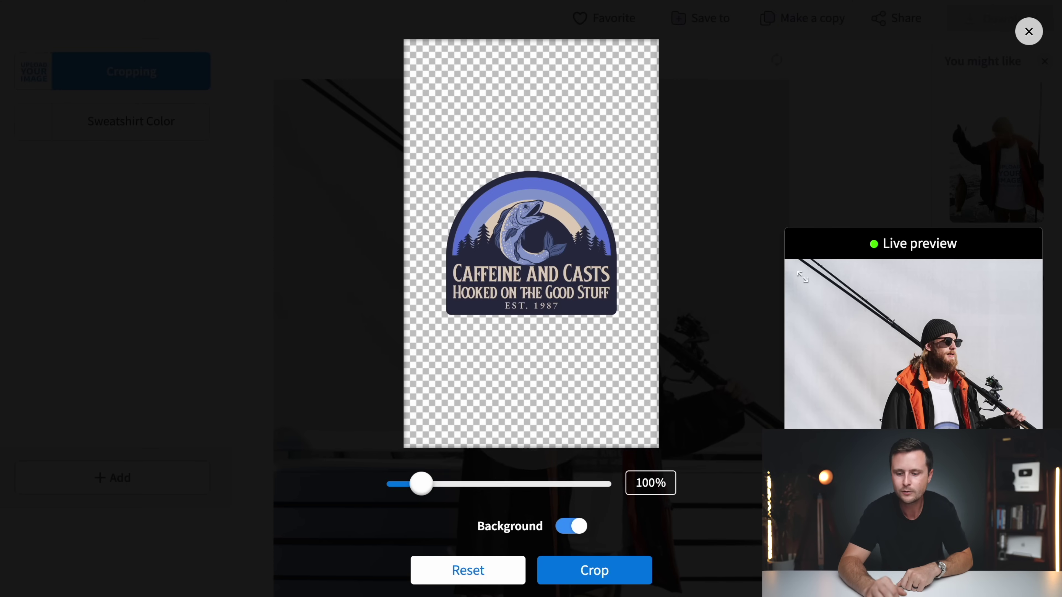
left_click_drag(518, 260, 517, 141)
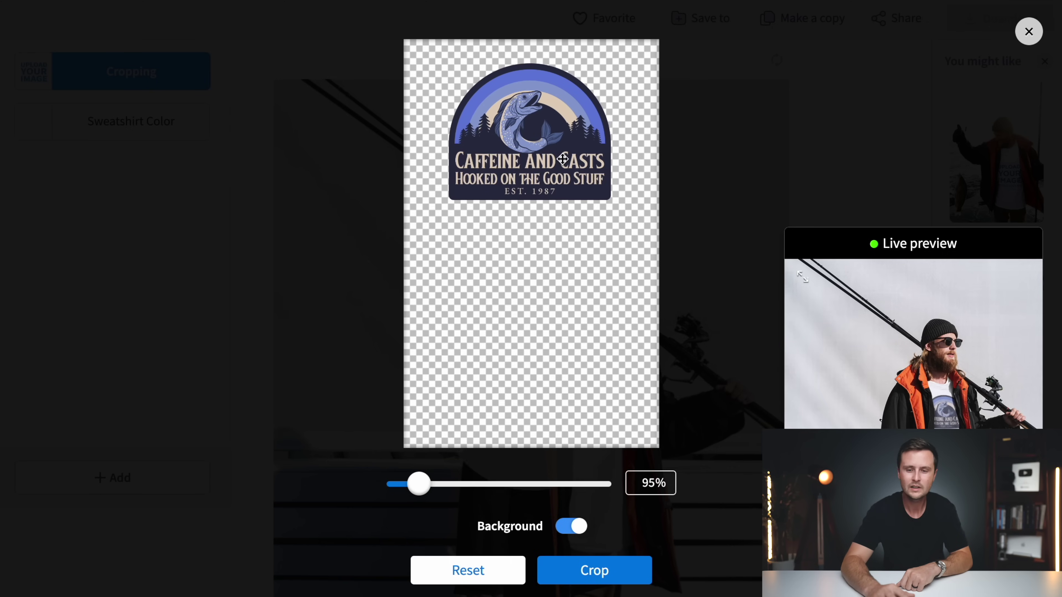
left_click(602, 571)
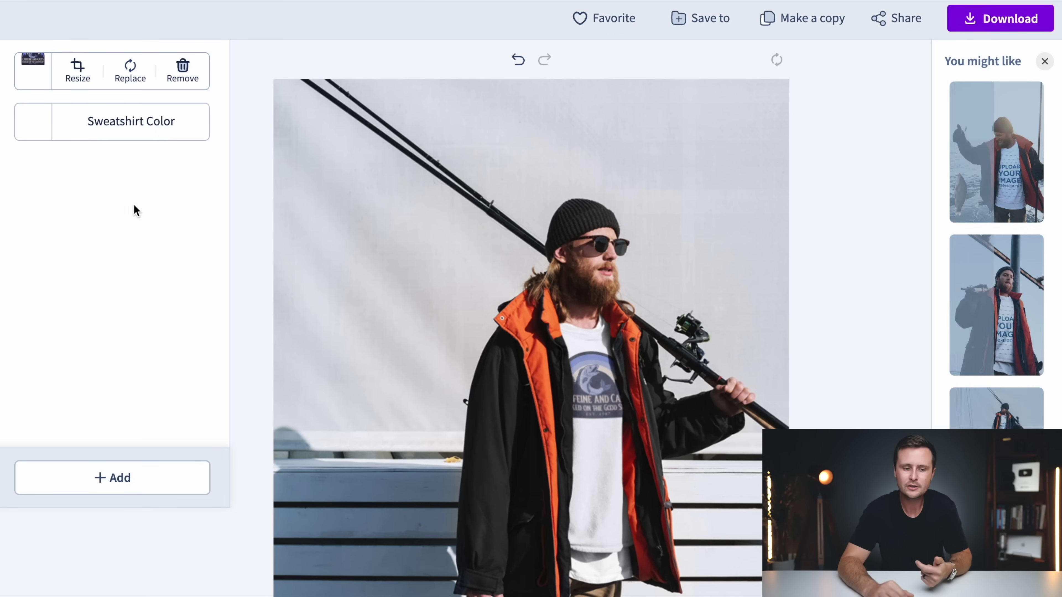
Set the mockup's sweatshirt color to near-black and check the badge design on it.
left_click(109, 130)
left_click(108, 337)
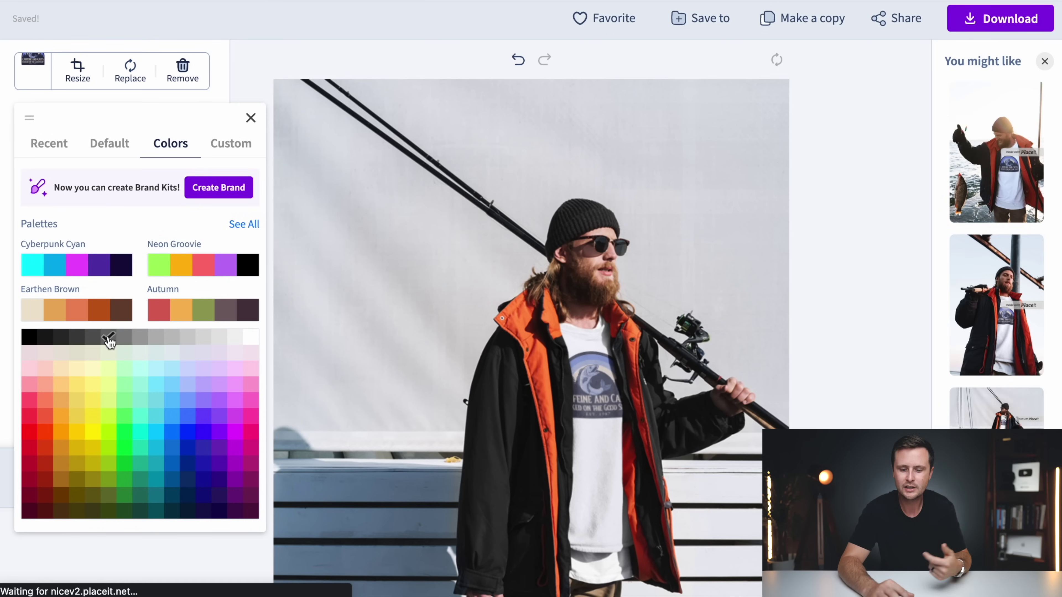
left_click(46, 339)
left_click(852, 344)
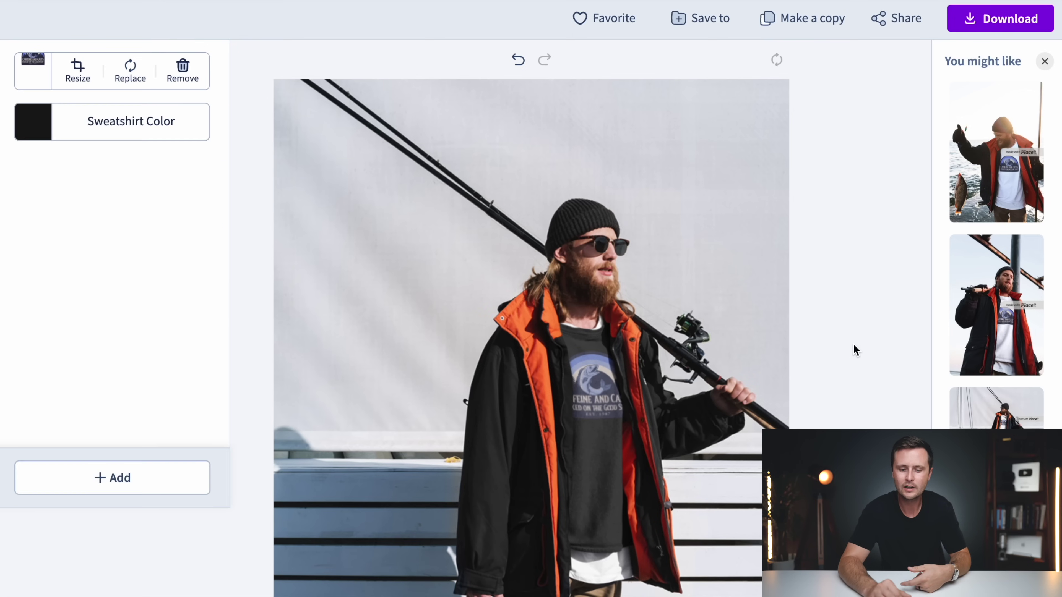
scroll(868, 371, "down", 3)
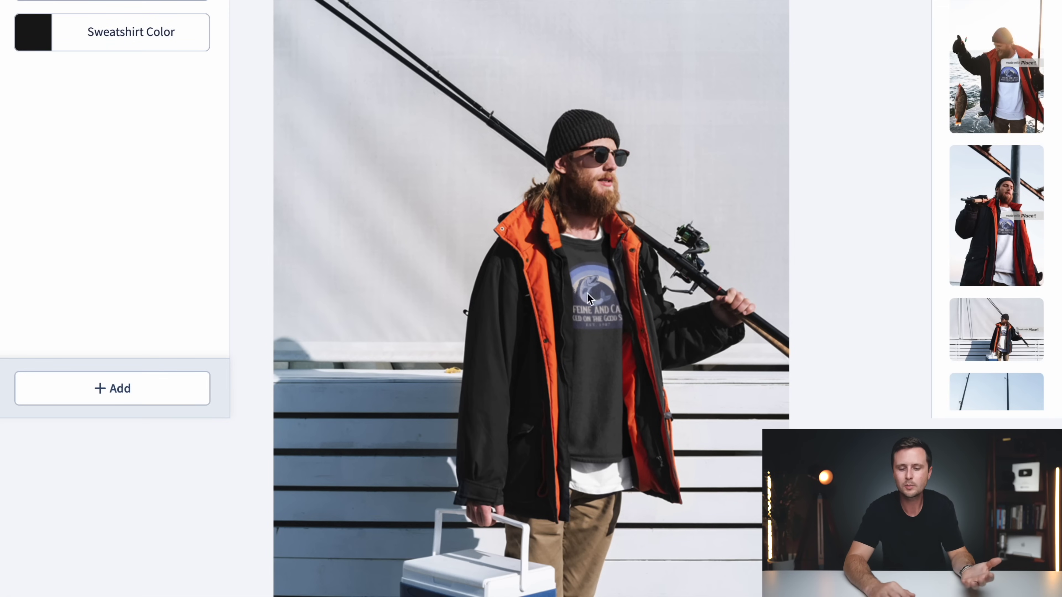